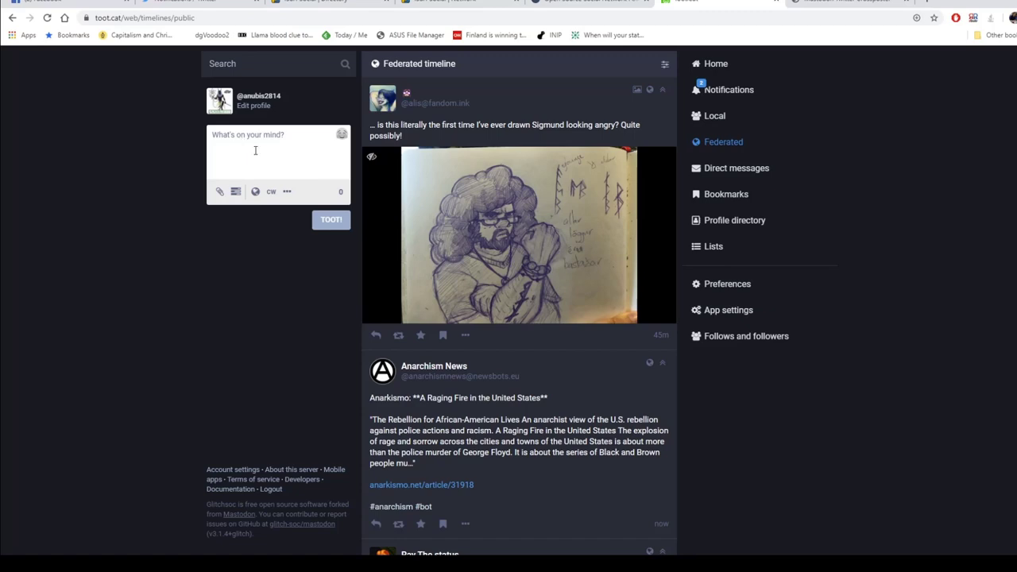
# Skim Mastodon's Federated timeline, then return to the Friendica Personal feed on social.isurf.ca
pyautogui.click(455, 5)
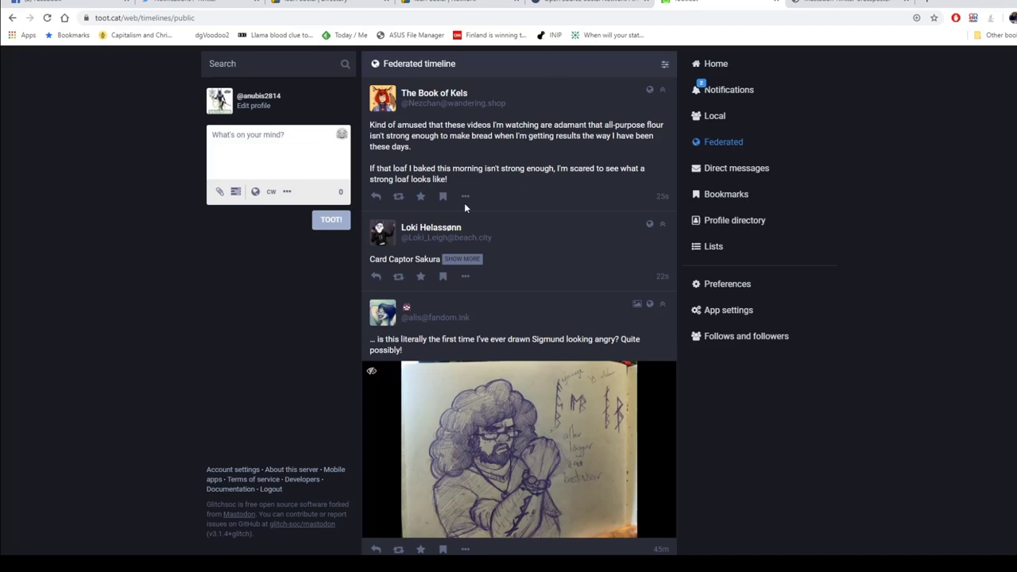
pyautogui.scroll(-10, 499, 298)
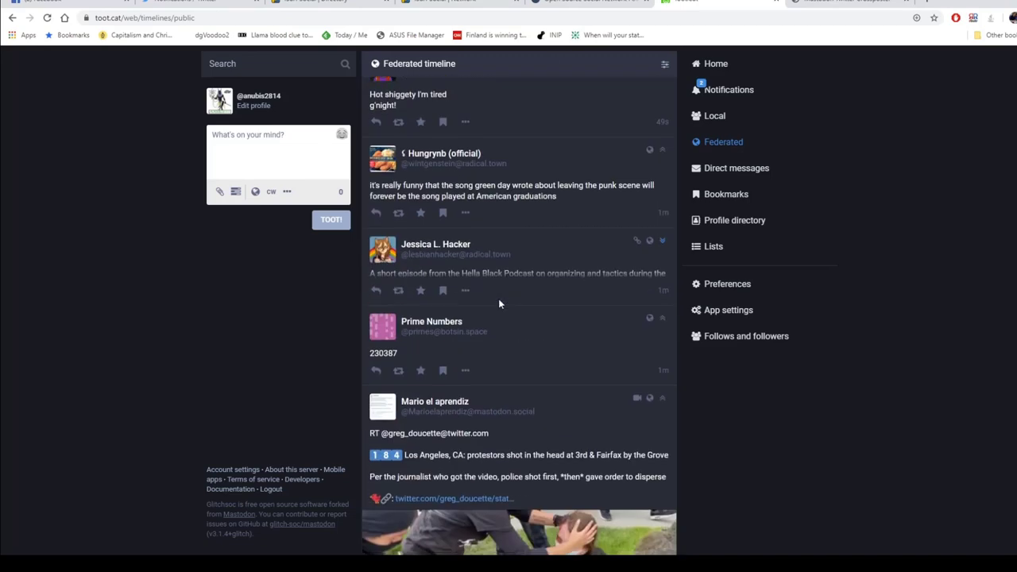
pyautogui.scroll(10, 499, 298)
pyautogui.click(480, 12)
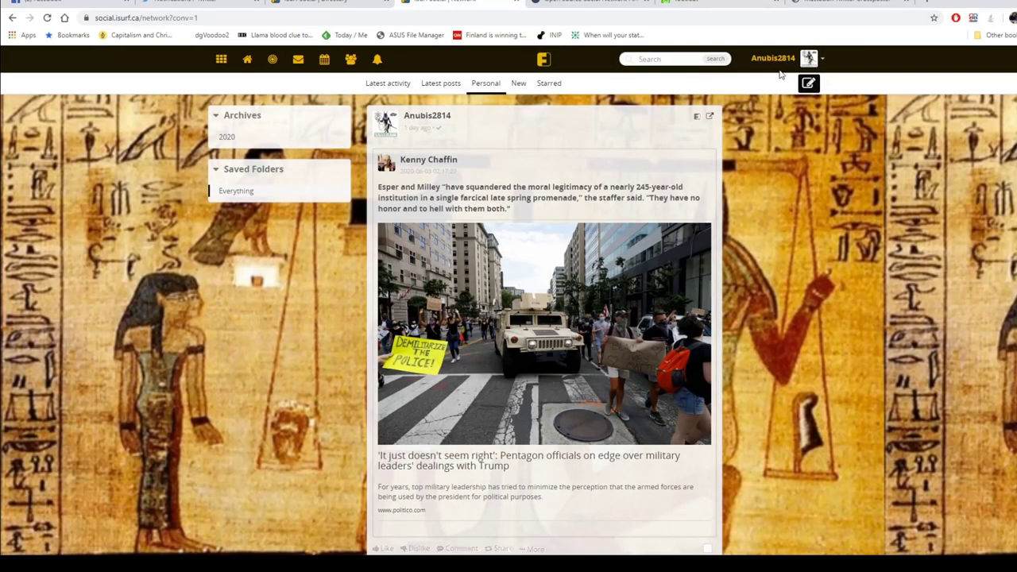
# Go to Friendica's Social networks settings and scroll through the LiveJournal, Tumblr, Twitter and Wordpress connectors
pyautogui.click(808, 61)
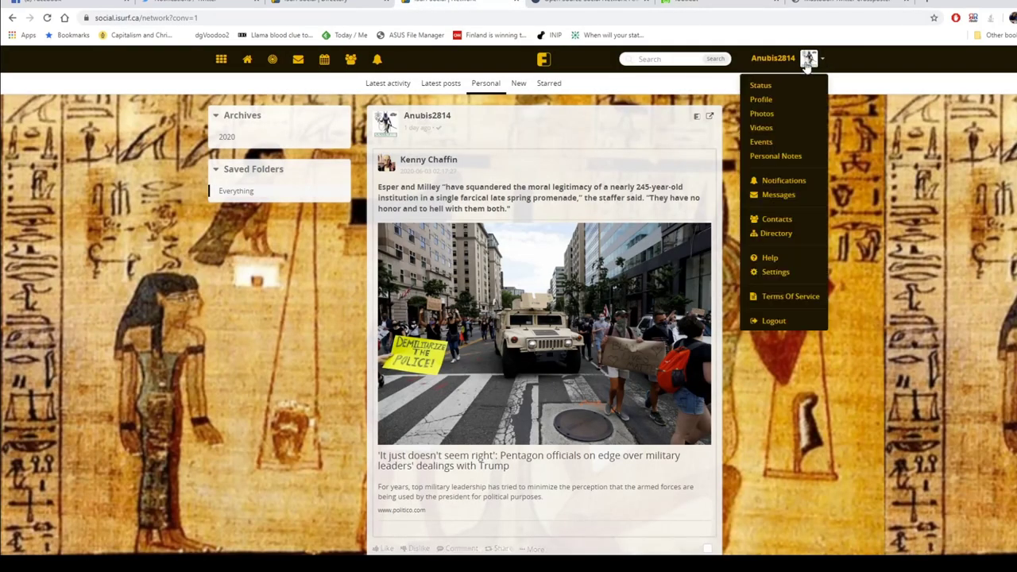
pyautogui.click(801, 274)
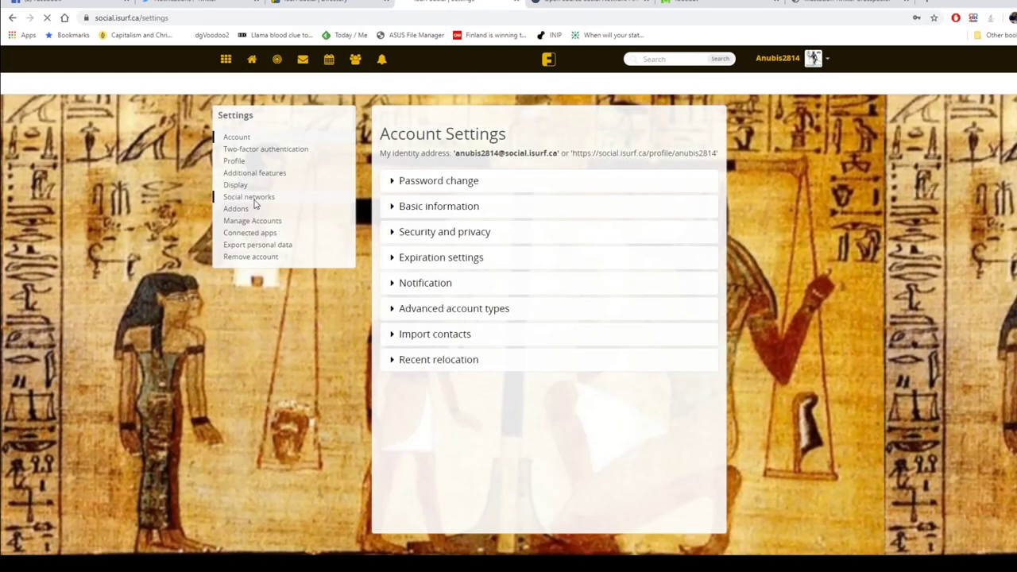
pyautogui.click(251, 198)
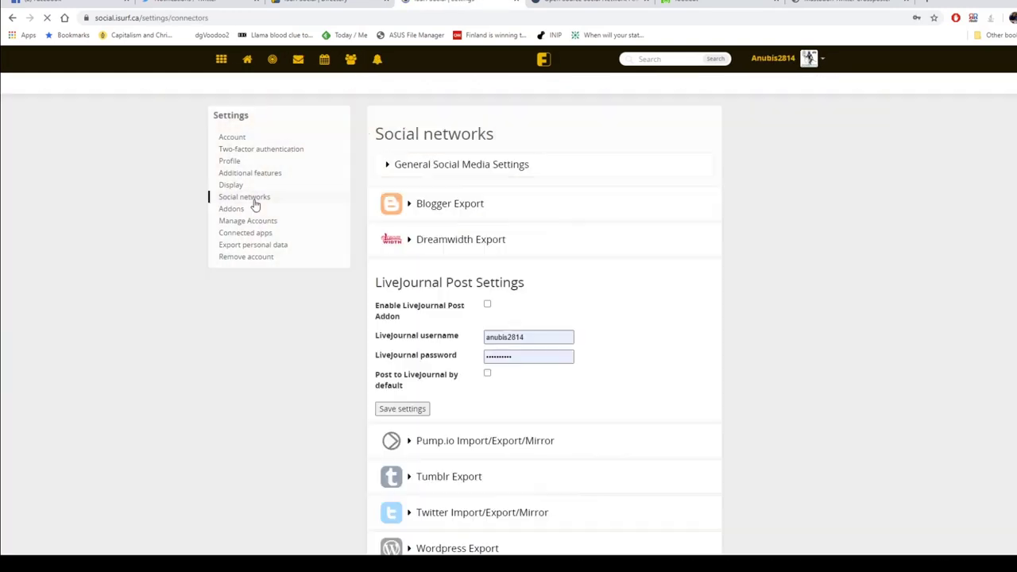
pyautogui.scroll(-1, 525, 365)
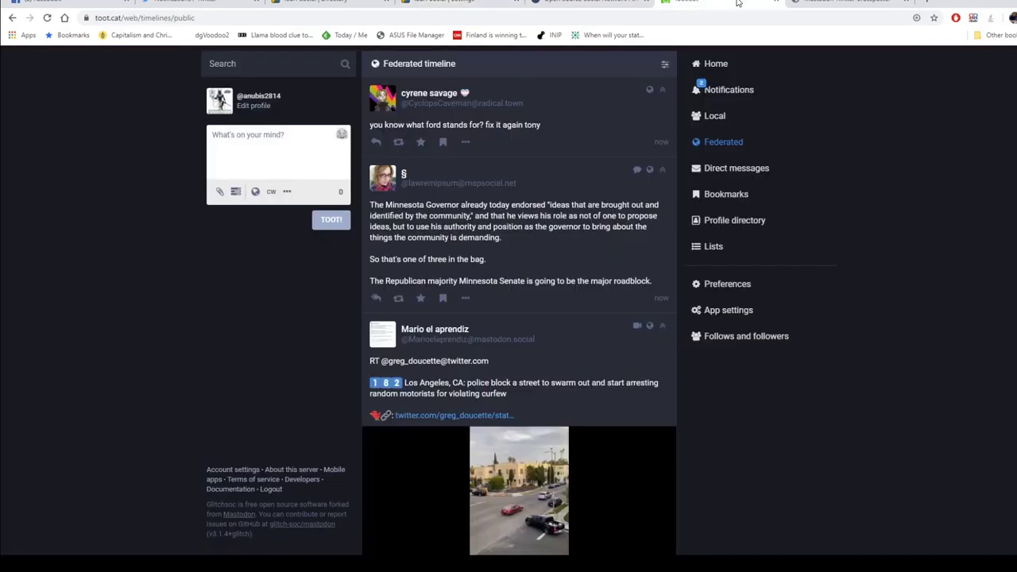
pyautogui.click(715, 3)
pyautogui.click(847, 4)
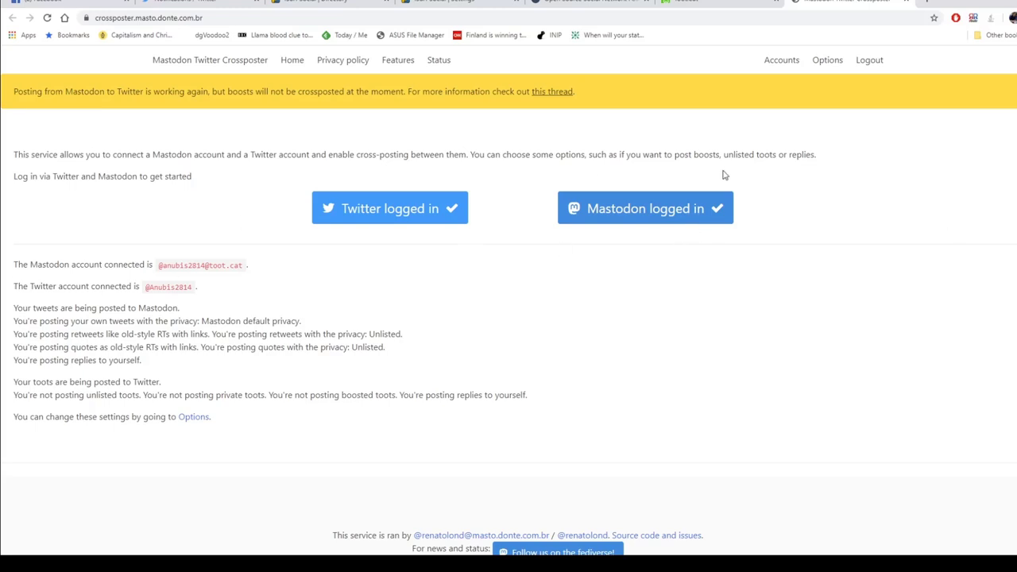
pyautogui.click(691, 2)
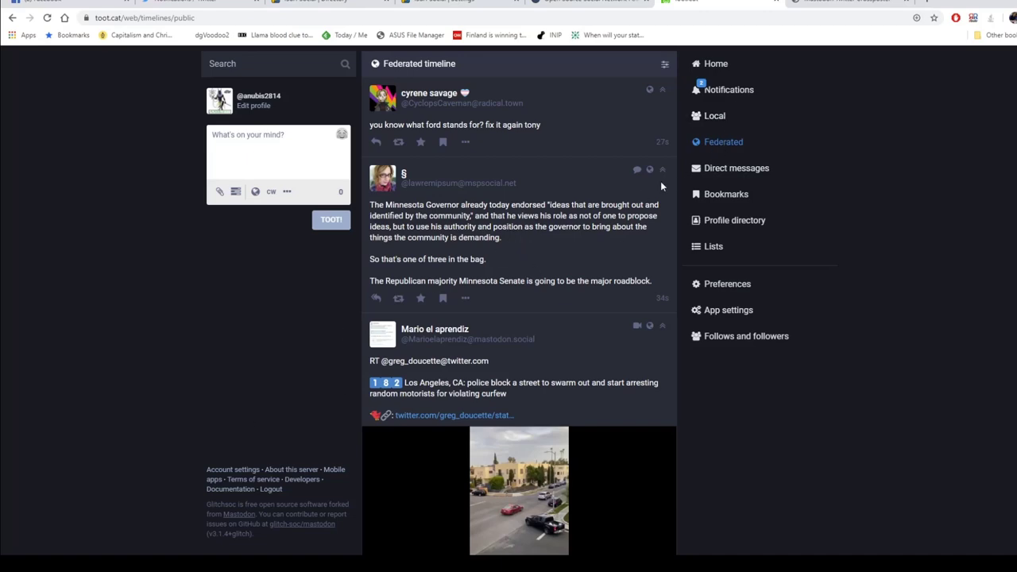
pyautogui.scroll(-7, 587, 270)
pyautogui.scroll(-4, 589, 268)
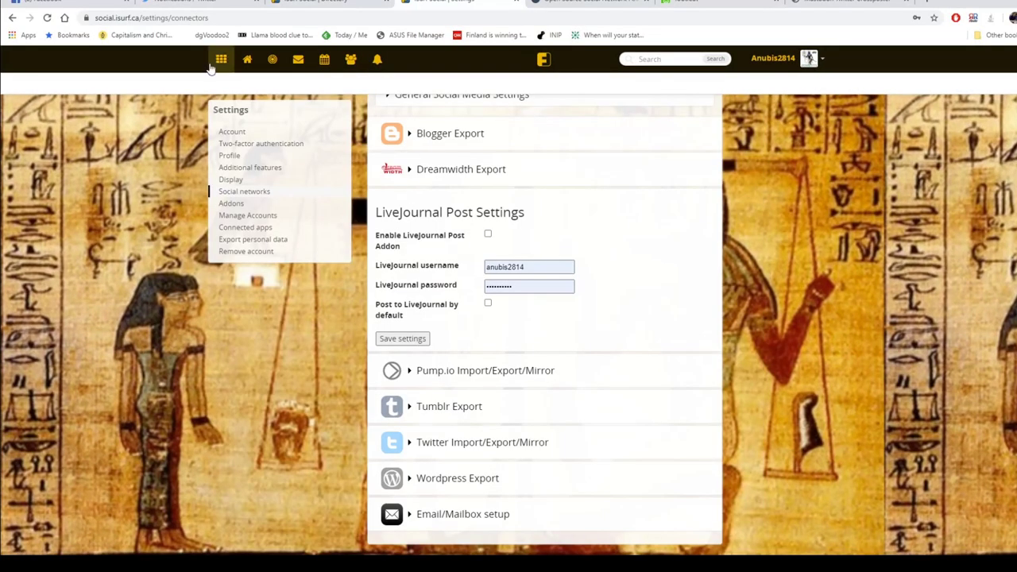
# Tour Mastodon's Home, Notifications, Local and Federated timelines, then show the Friendica site directory
pyautogui.click(218, 63)
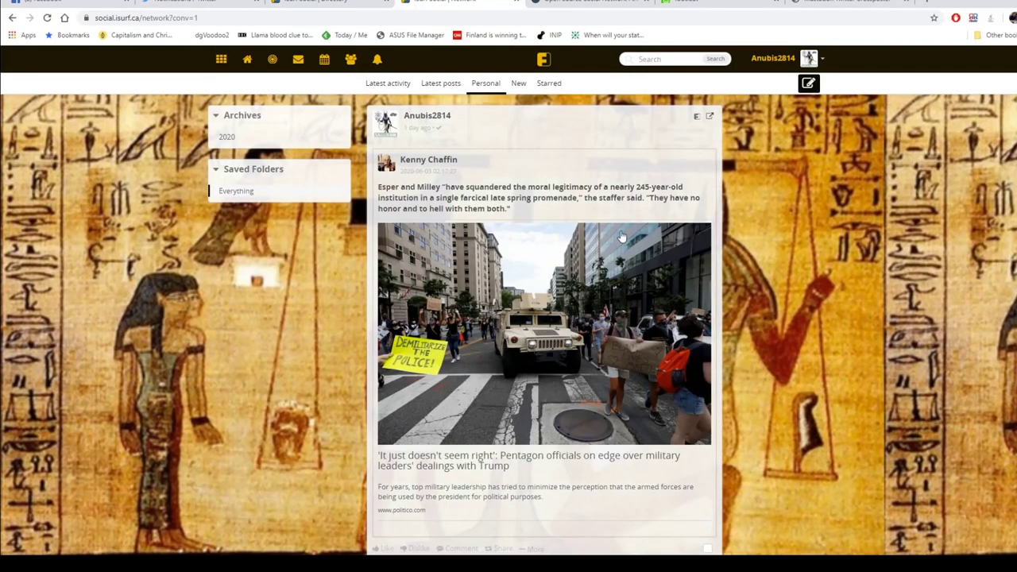
pyautogui.click(709, 2)
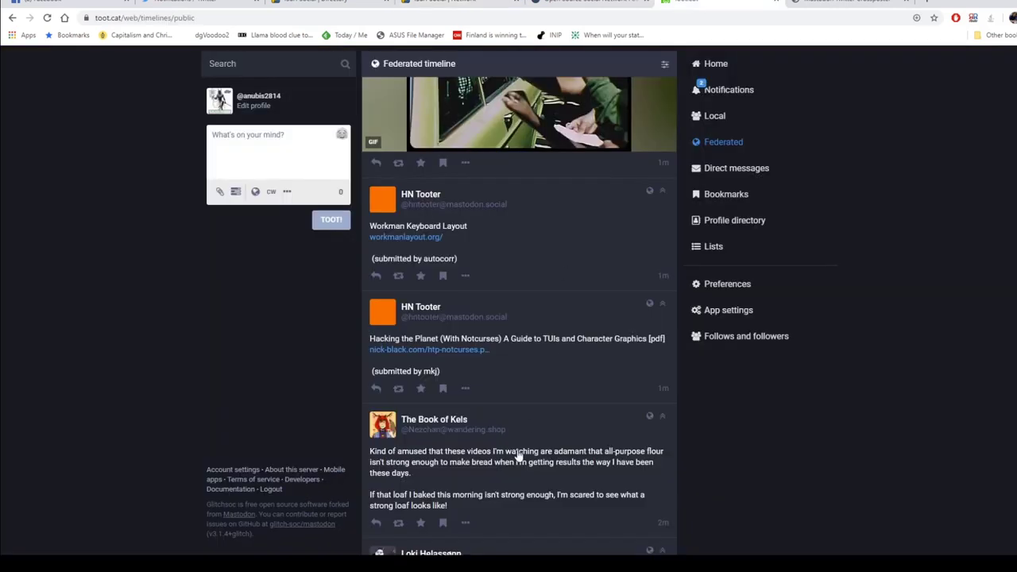
pyautogui.click(715, 63)
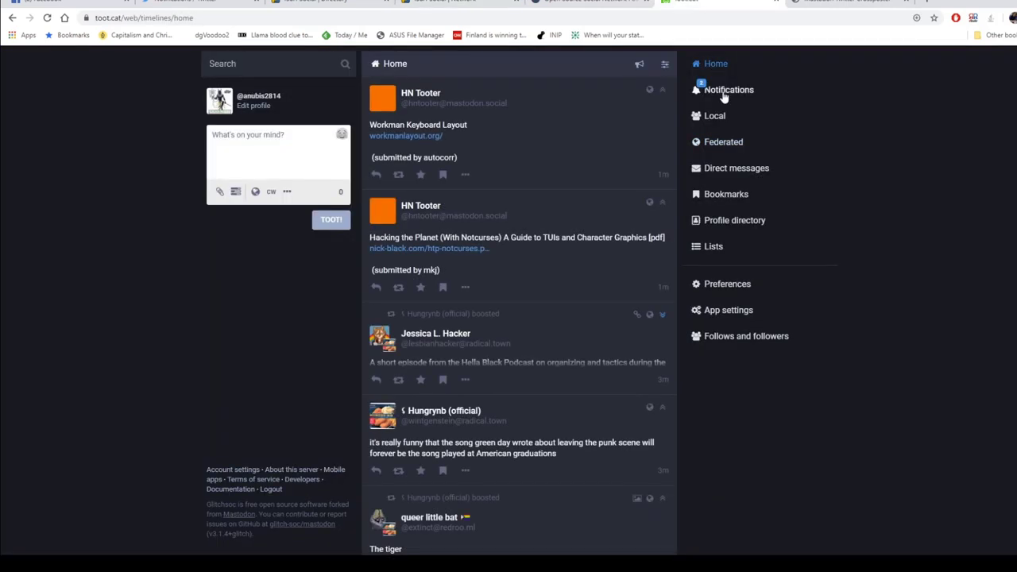
pyautogui.click(723, 90)
pyautogui.click(716, 116)
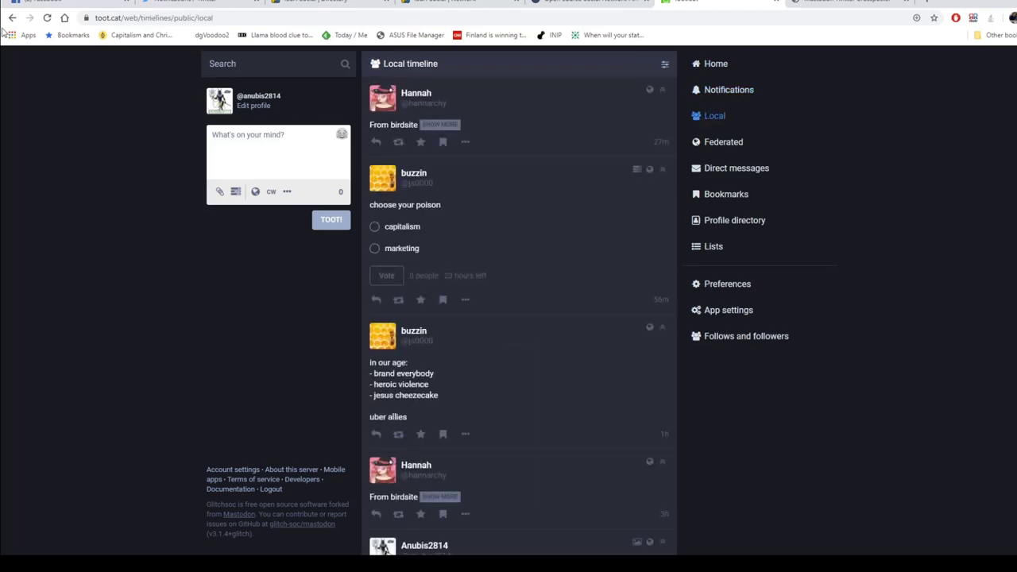
pyautogui.click(704, 143)
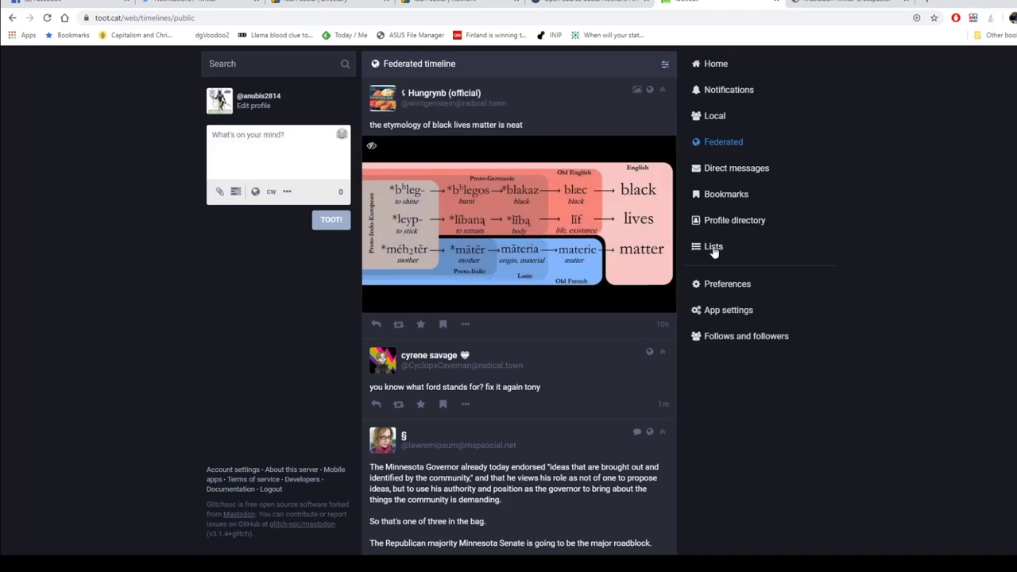
pyautogui.hotkey('ctrl', '3')
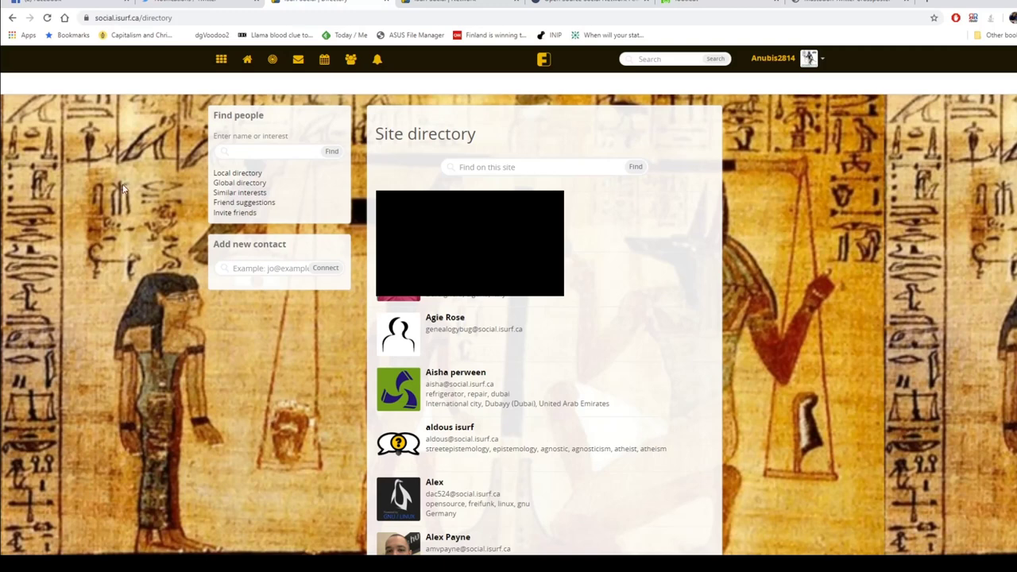
# Browse Friendica's network, home and community feeds, then scroll the Global community feed
pyautogui.click(222, 61)
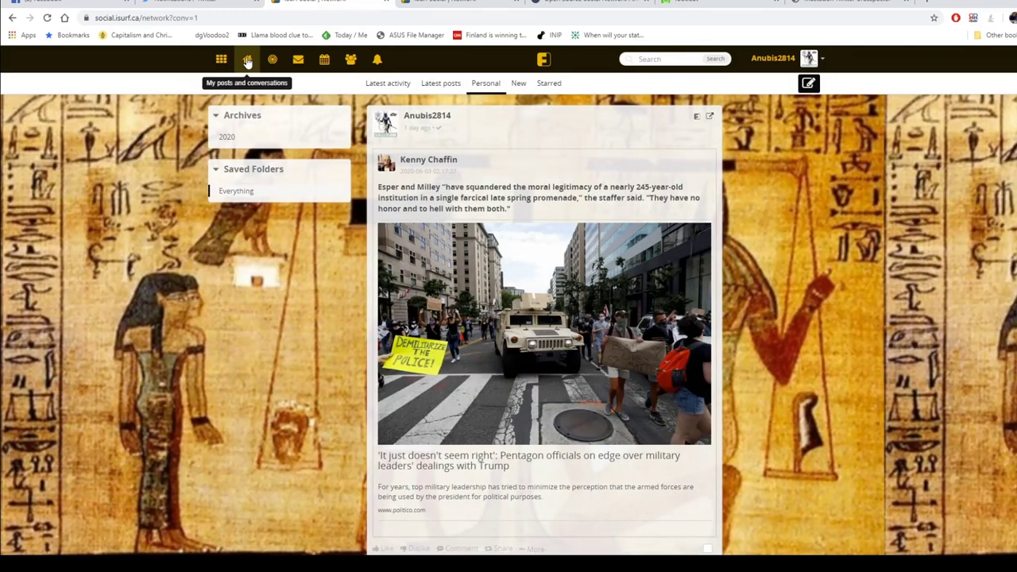
pyautogui.click(247, 62)
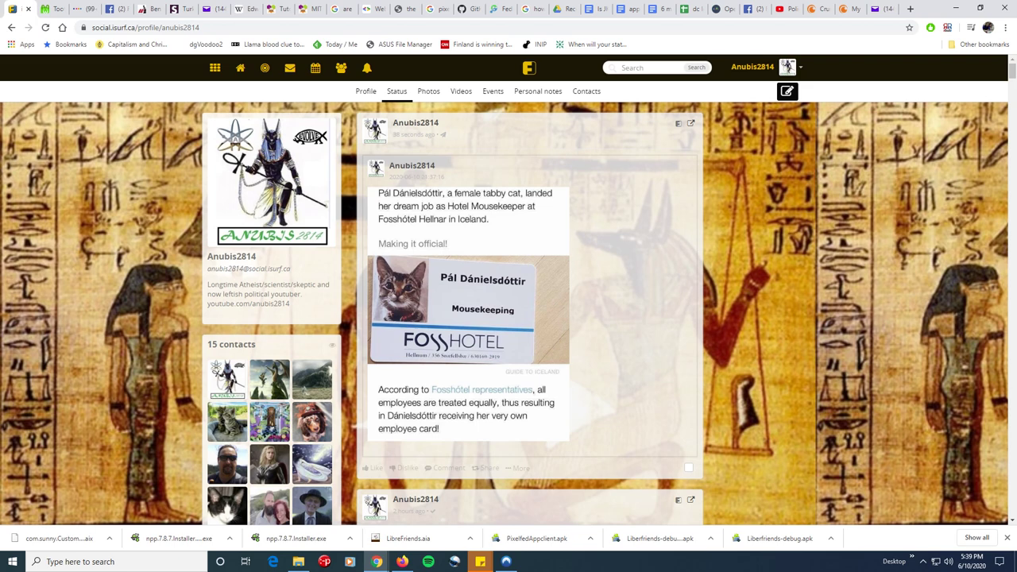
pyautogui.click(265, 67)
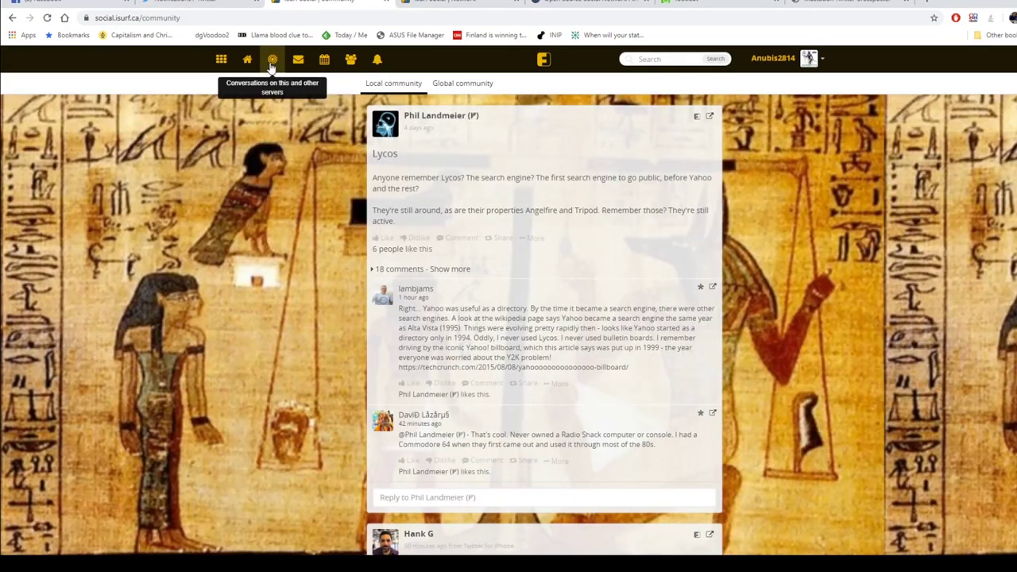
pyautogui.click(476, 84)
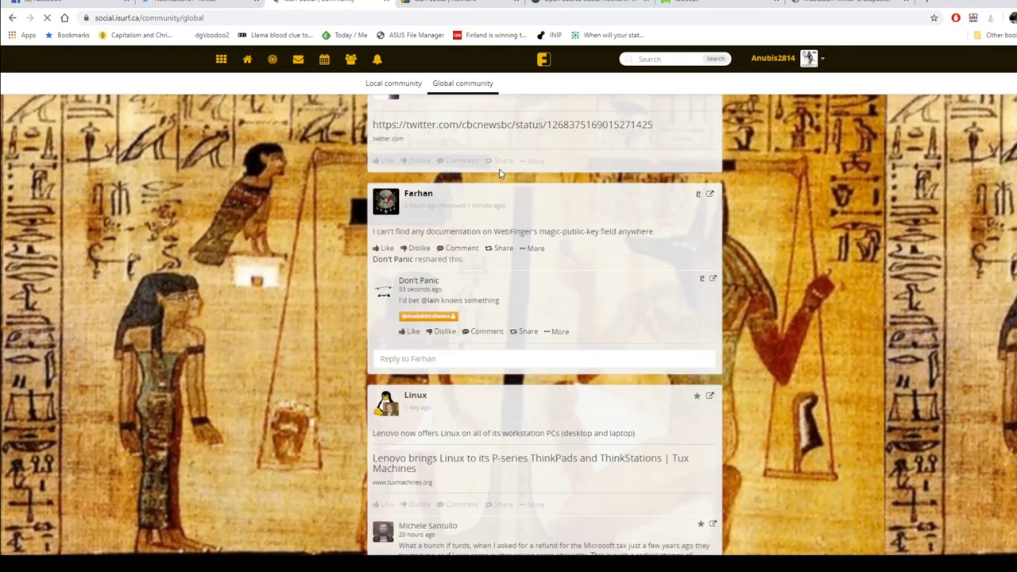
pyautogui.scroll(-15, 500, 173)
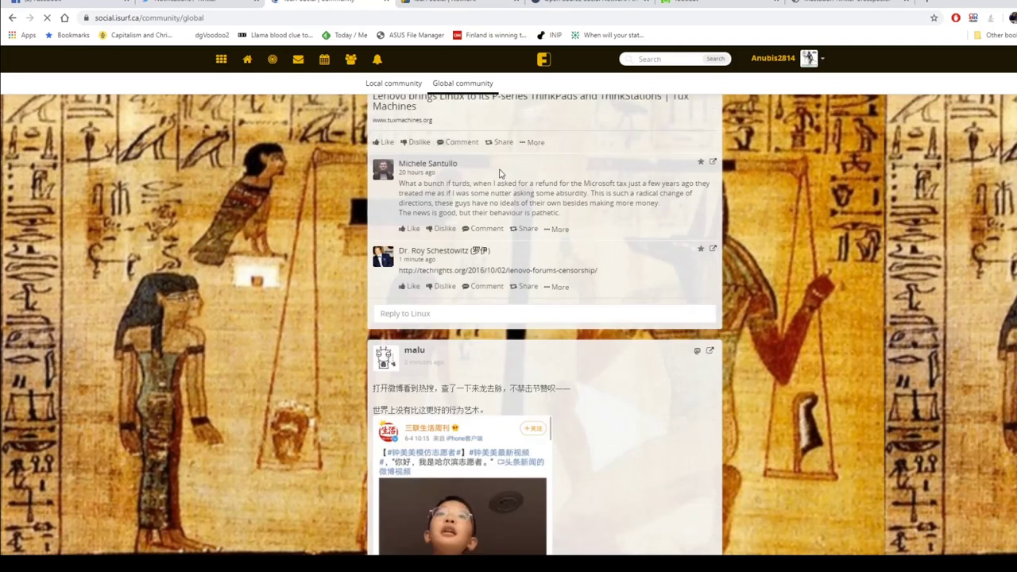
pyautogui.scroll(-8, 499, 169)
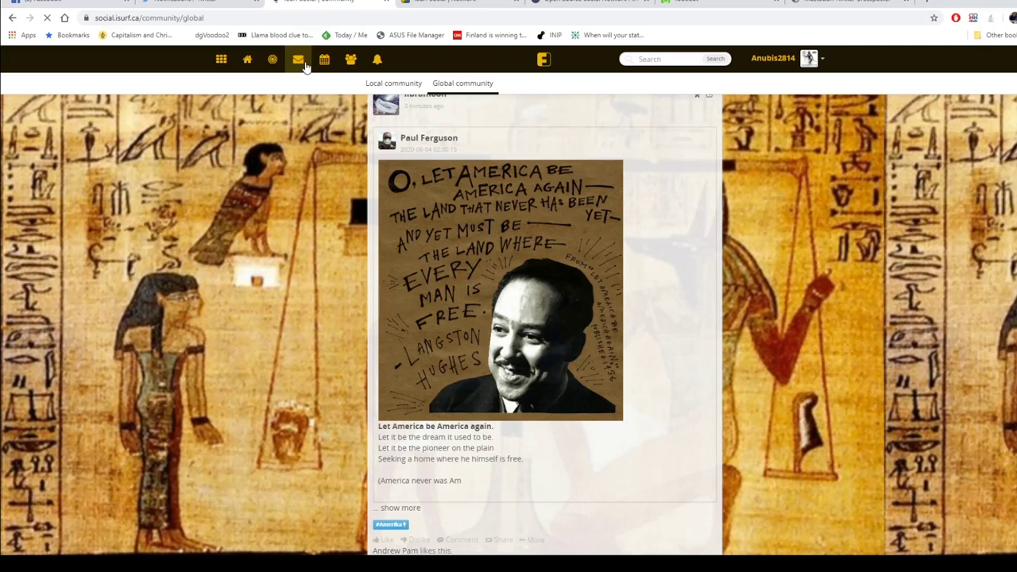
# Check Messages, Events and the empty Videos page, ending on the June 2020 events calendar
pyautogui.click(305, 64)
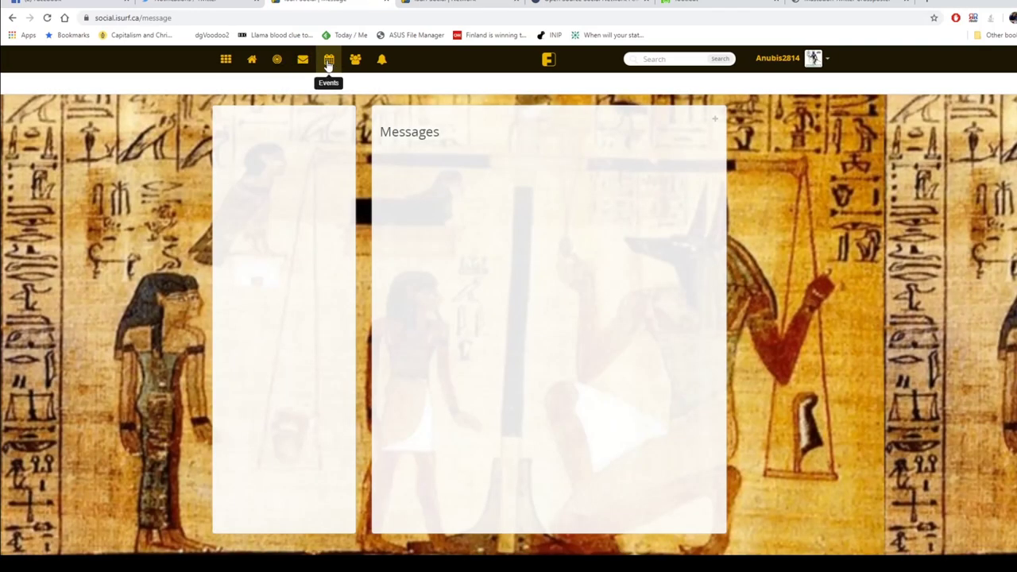
pyautogui.click(328, 64)
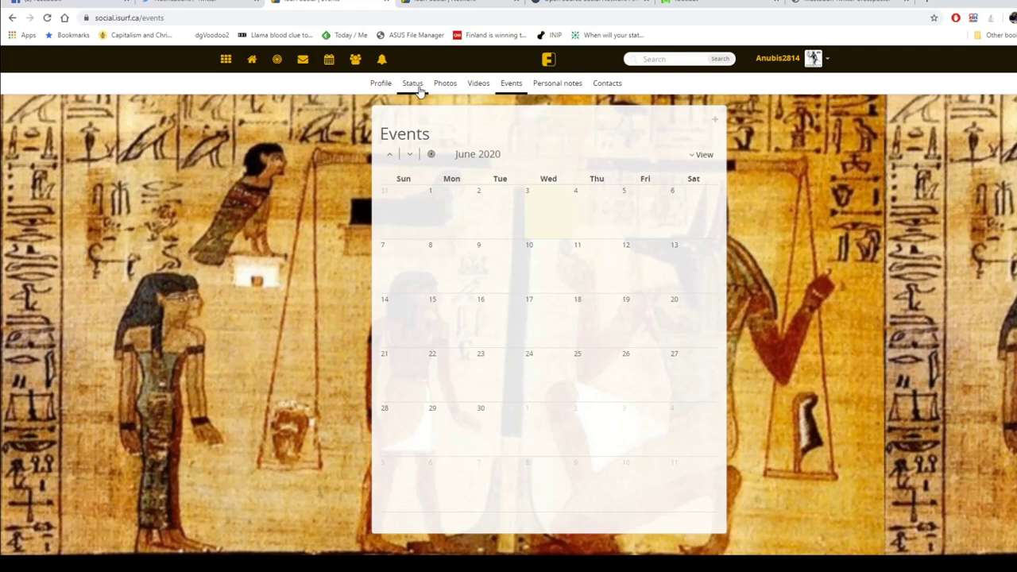
pyautogui.click(477, 87)
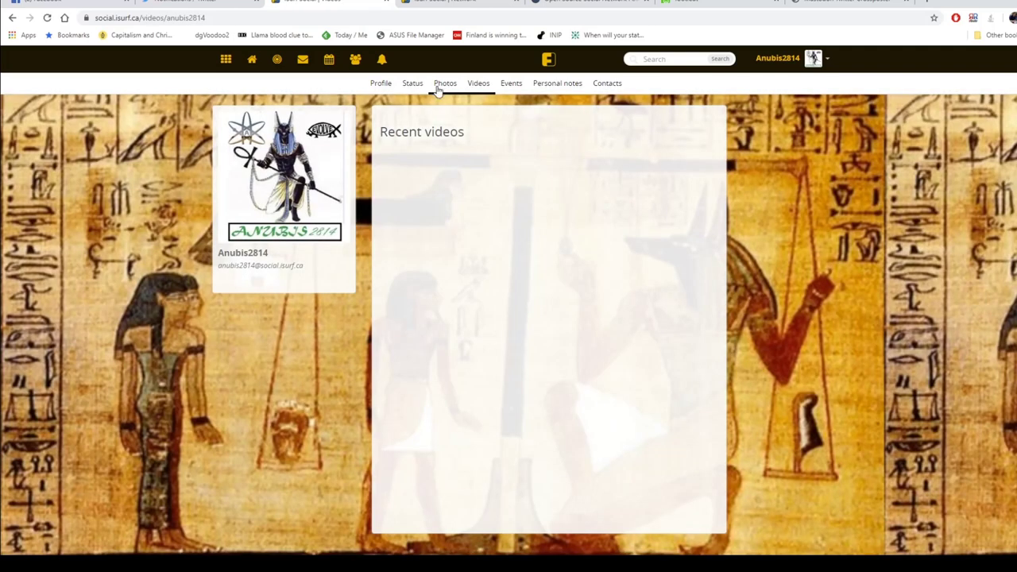
pyautogui.click(329, 59)
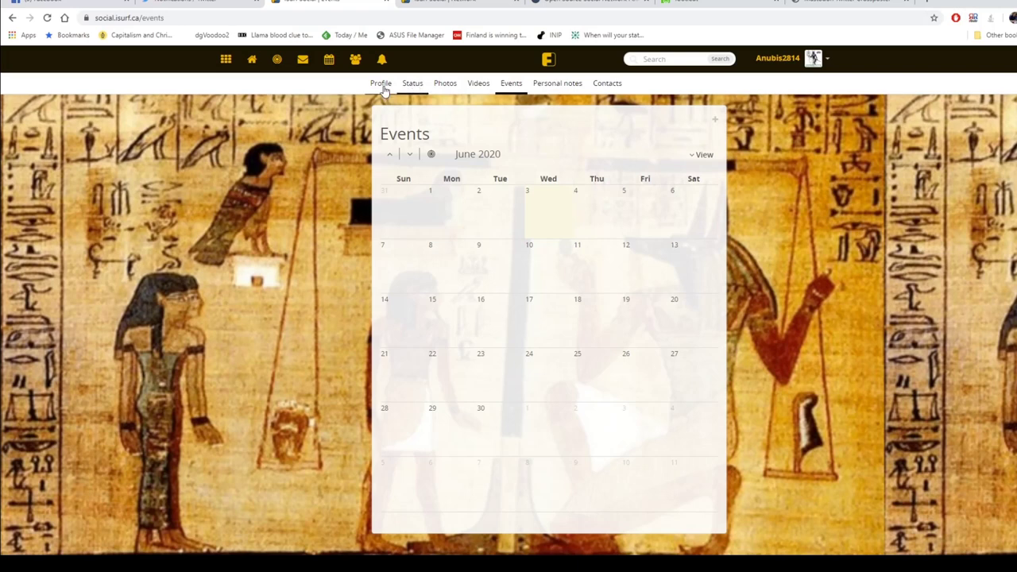
# View the profile's contacts tab and profile details, then open Contacts listing 2 contacts
pyautogui.click(609, 85)
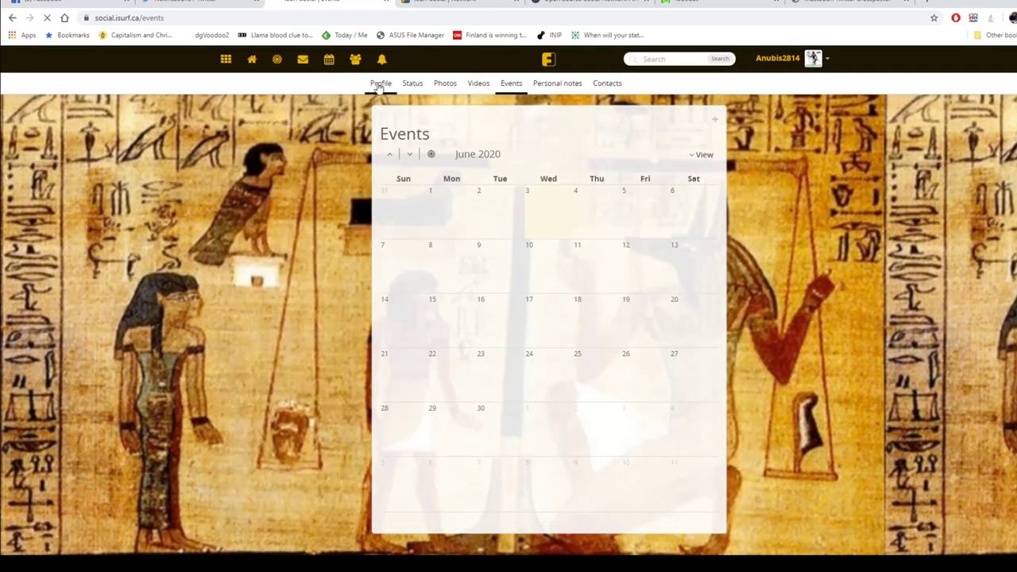
pyautogui.click(375, 85)
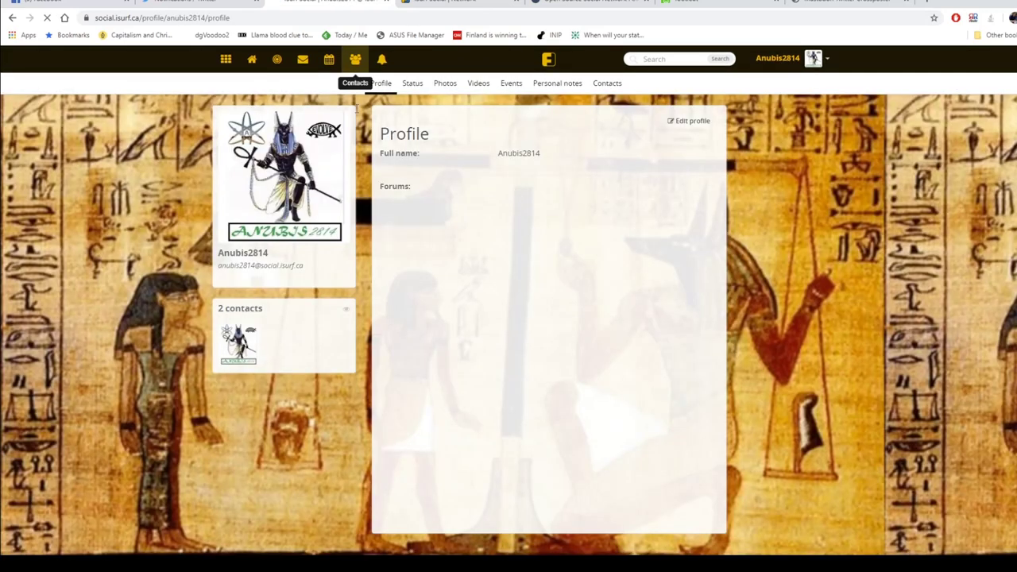
pyautogui.click(357, 70)
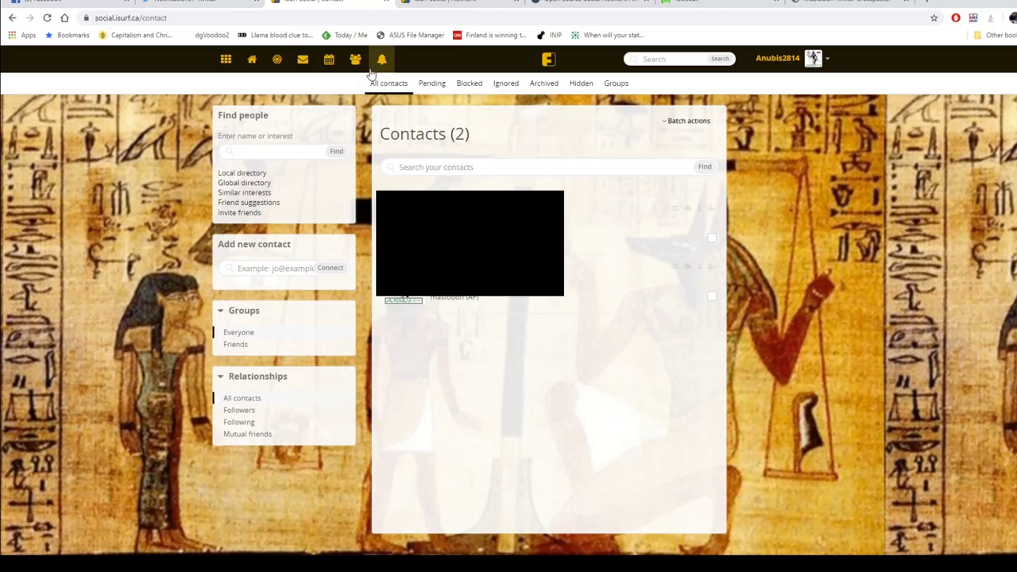
# Review the Export personal data options: account, full and contacts-to-CSV exports
pyautogui.click(816, 63)
pyautogui.click(779, 272)
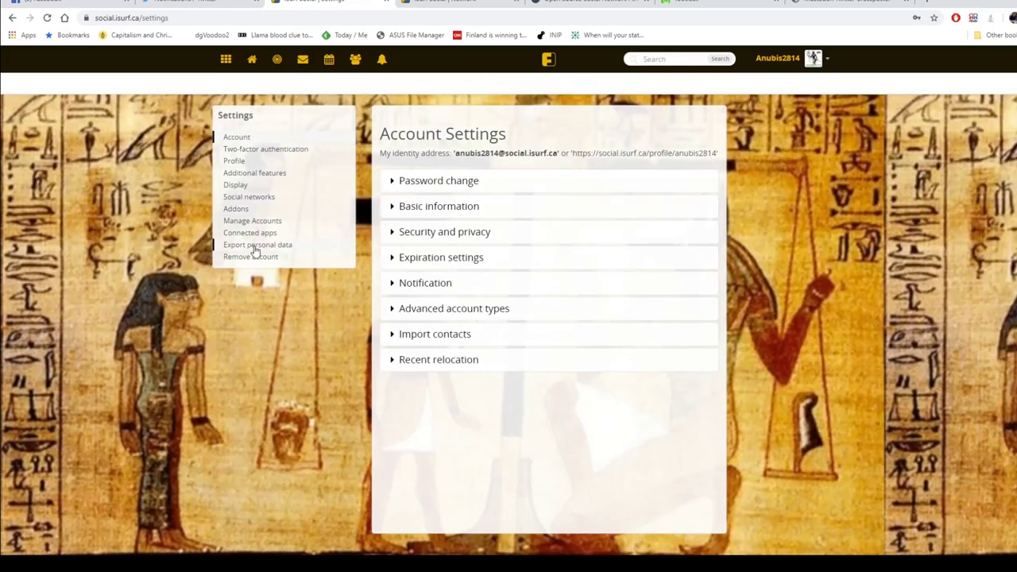
pyautogui.click(256, 246)
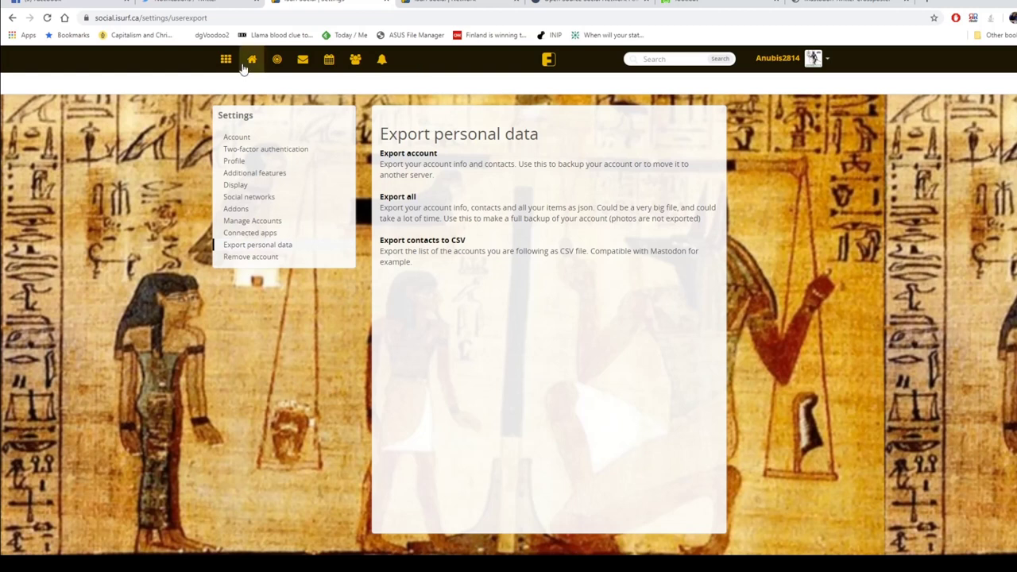
# Glance at the recent notifications, then return to the home network stream
pyautogui.click(383, 66)
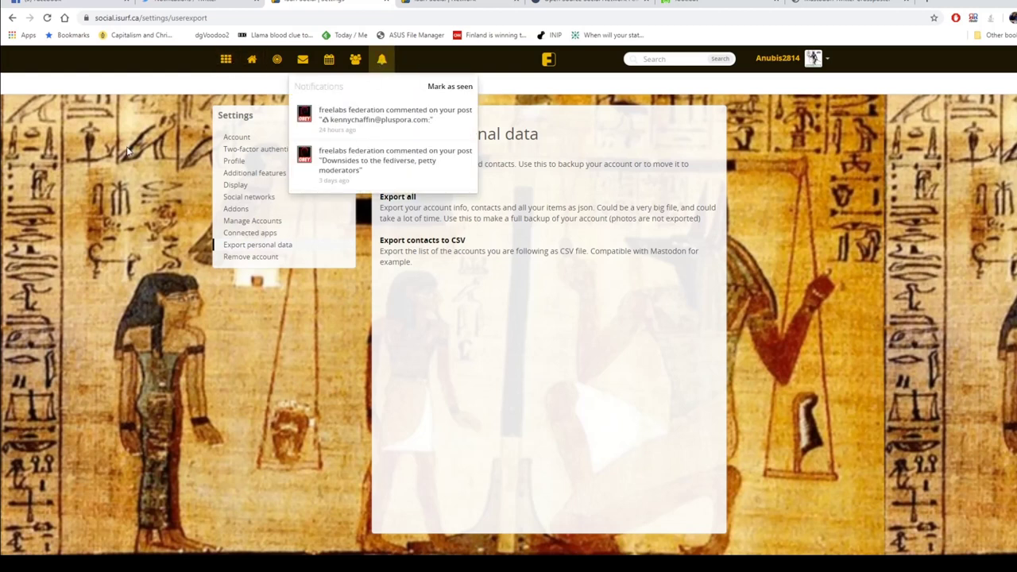
pyautogui.click(382, 64)
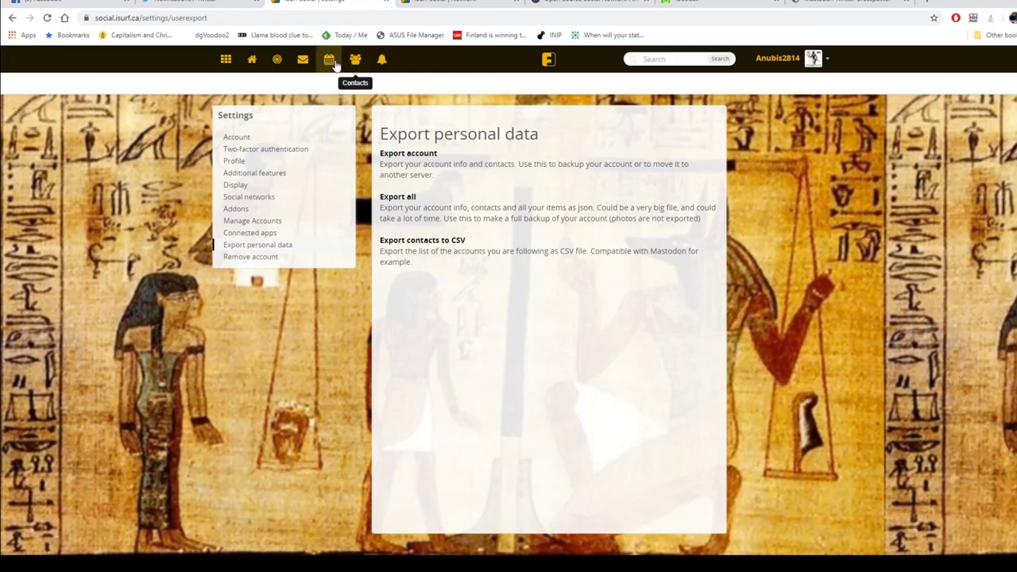
pyautogui.click(251, 60)
# Show your own profile's Status timeline and scroll through its posts and Categories
pyautogui.click(256, 59)
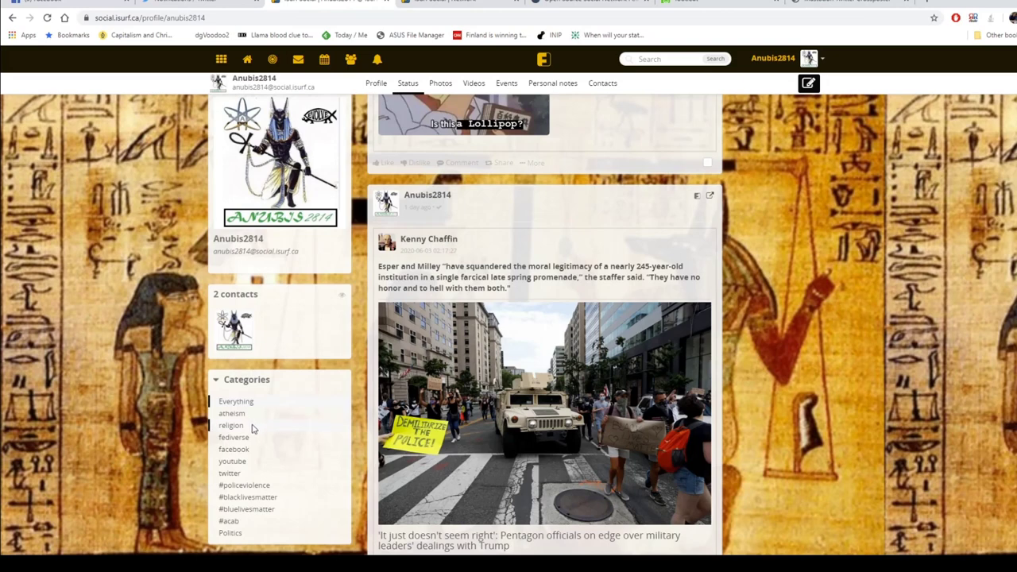
pyautogui.scroll(-3, 259, 415)
pyautogui.scroll(3, 222, 442)
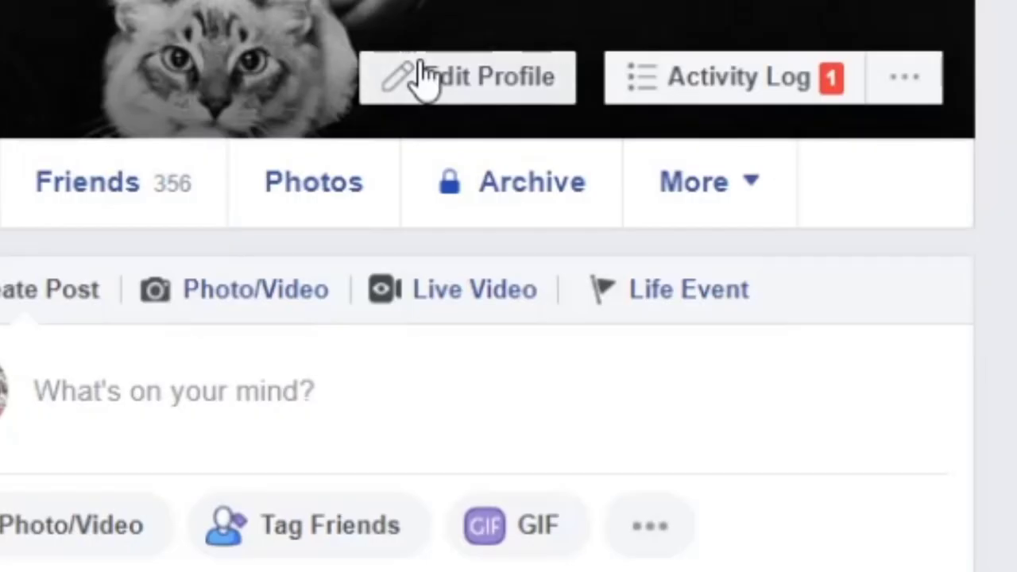
# Scroll the Facebook profile timeline and expand More to list sections like Archive
pyautogui.scroll(-10, 508, 318)
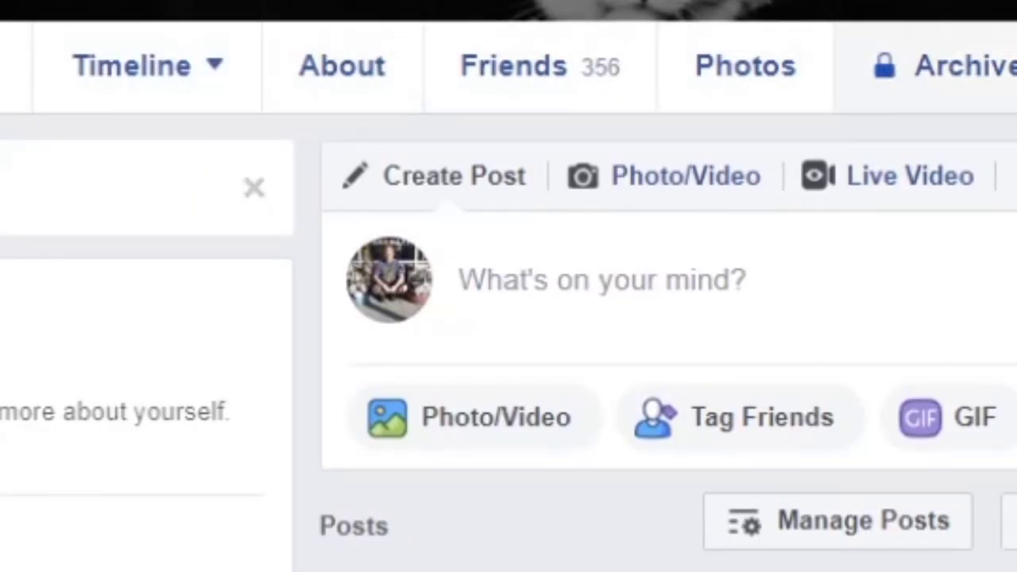
pyautogui.click(1016, 66)
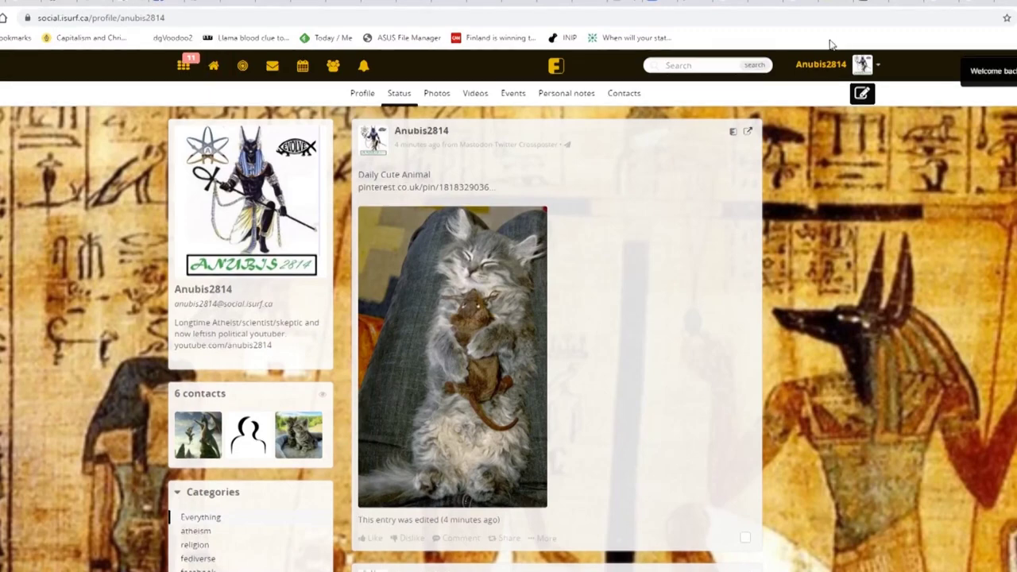
pyautogui.click(863, 65)
pyautogui.click(826, 327)
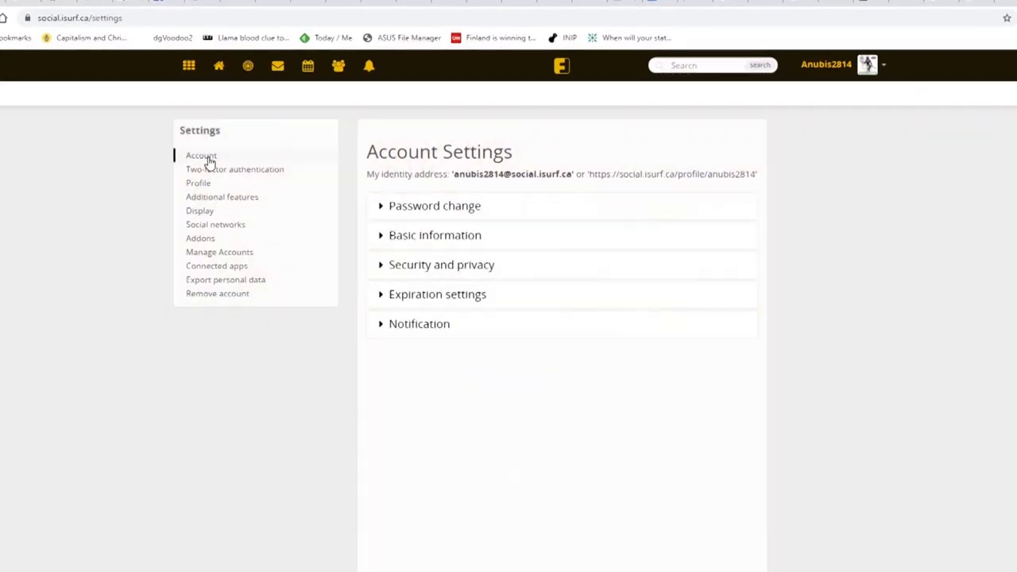
pyautogui.click(201, 184)
pyautogui.click(381, 455)
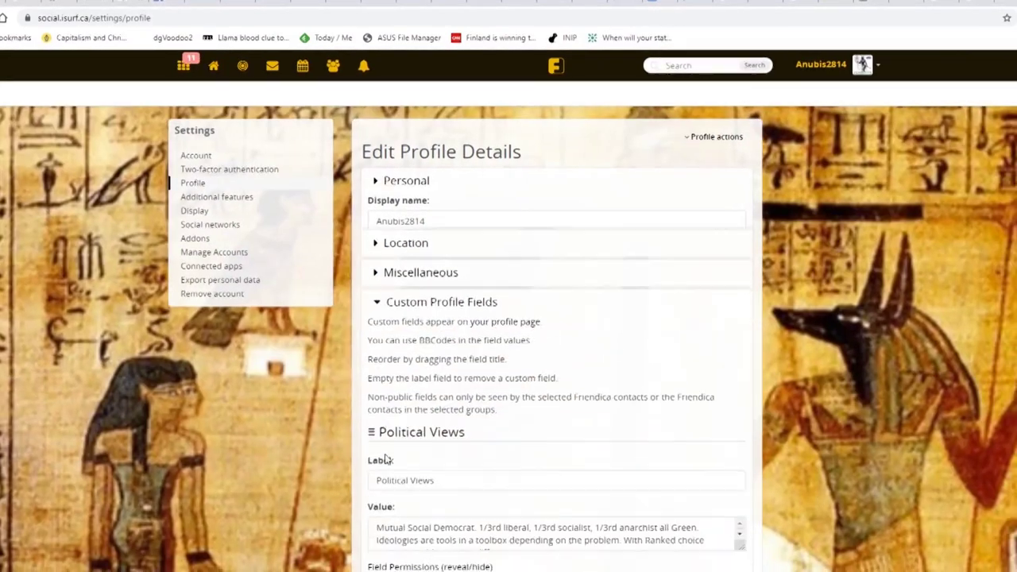
pyautogui.scroll(-3, 563, 383)
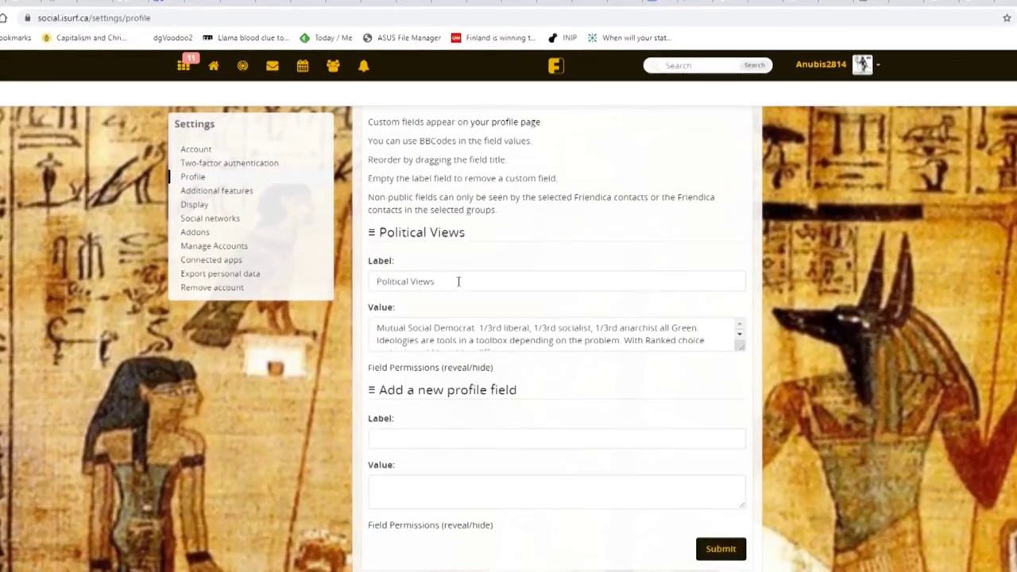
# Add a custom field labelled 'Favorite bands' with value 'Tool, Pink Floyd, Cake'
pyautogui.click(451, 441)
pyautogui.write('F')
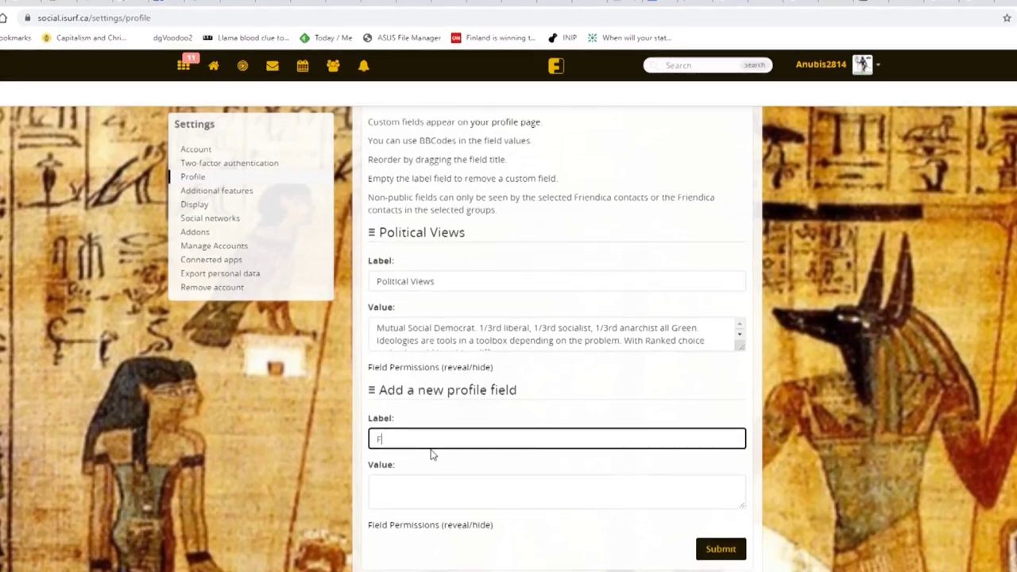
pyautogui.write('avorite bands')
pyautogui.press('Tab')
pyautogui.write('Tool, P')
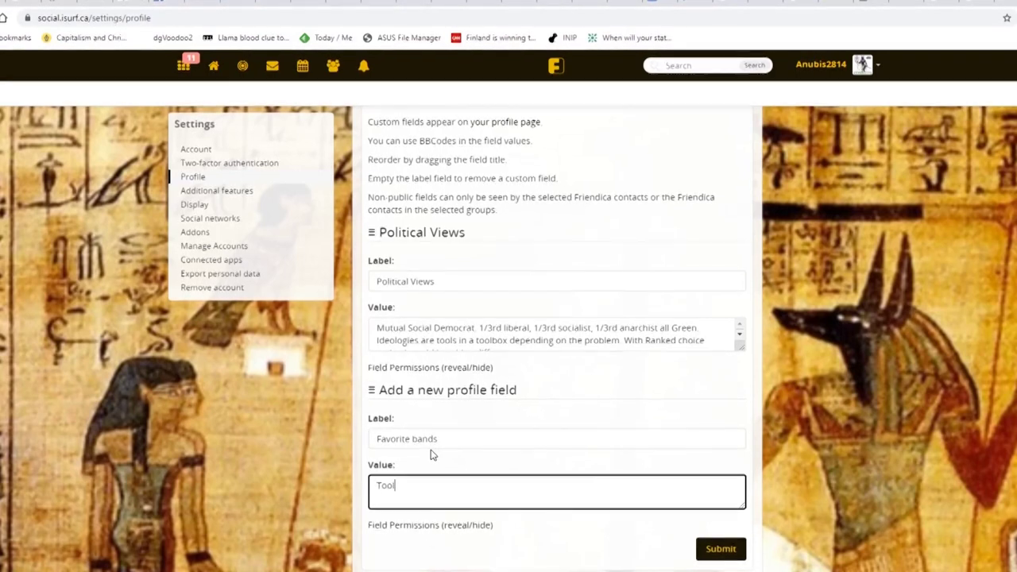
pyautogui.write('ink Floyd, Cake')
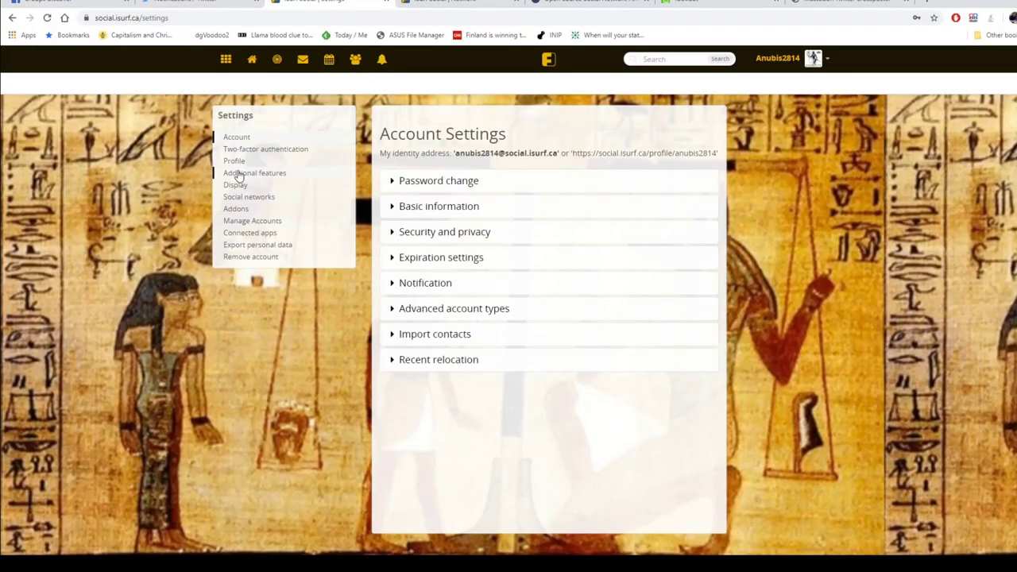
# In Additional features, browse the Network sidebar, Post composition, General, Network tabs and Post/Comment tools groups
pyautogui.click(238, 173)
pyautogui.click(392, 212)
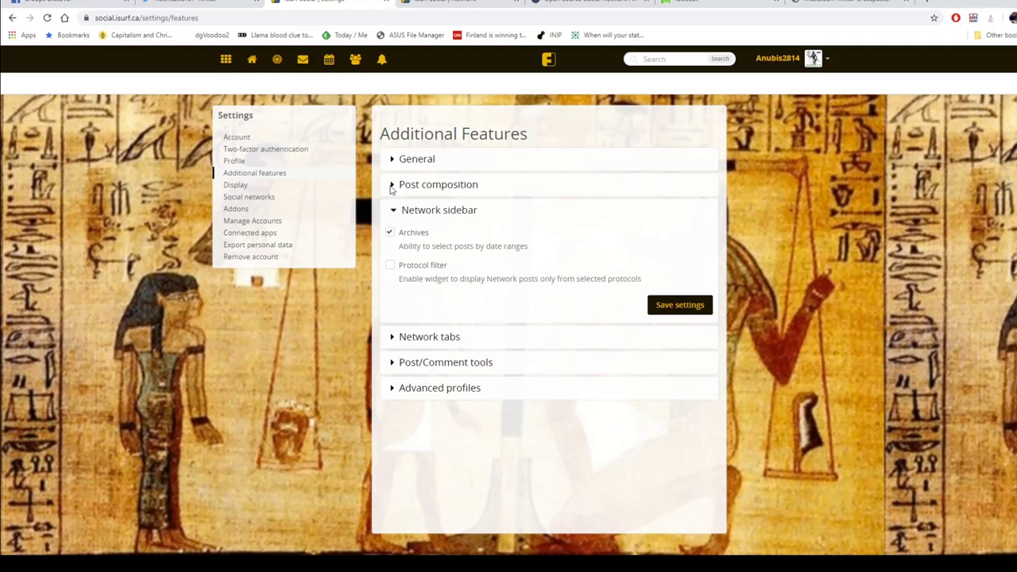
pyautogui.click(395, 186)
pyautogui.click(395, 186)
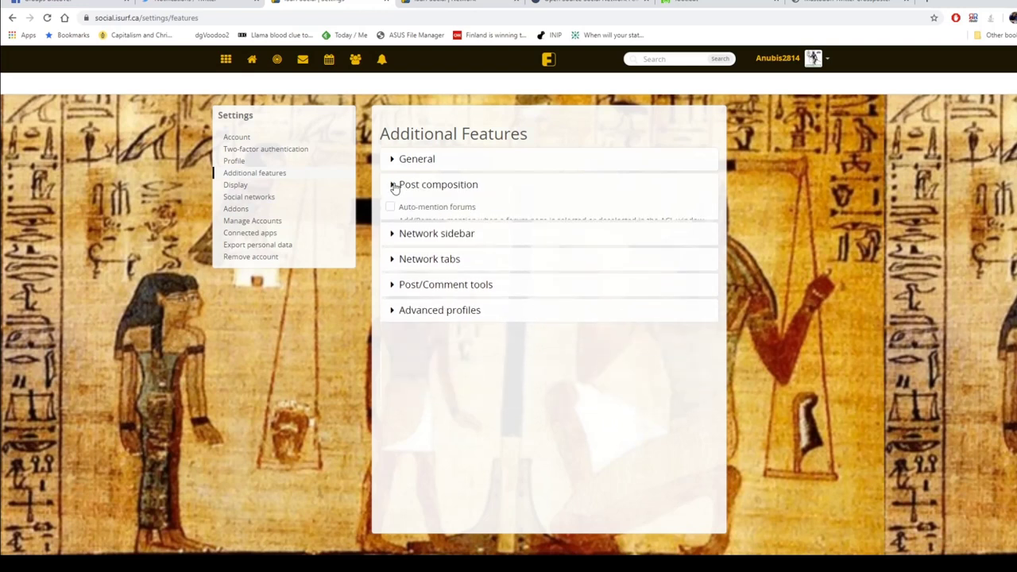
pyautogui.click(392, 161)
pyautogui.click(392, 161)
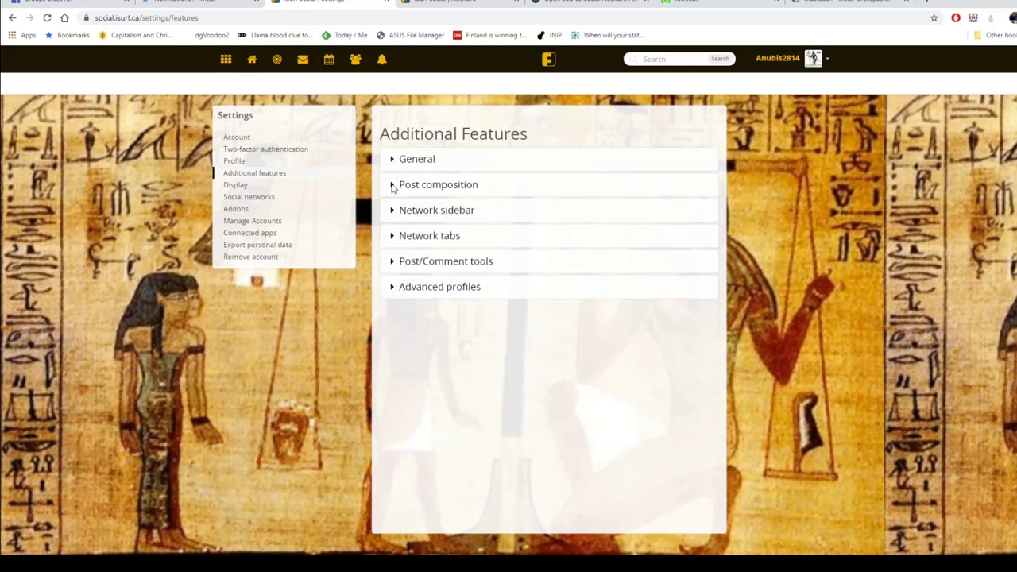
pyautogui.click(392, 239)
pyautogui.click(393, 241)
pyautogui.click(394, 265)
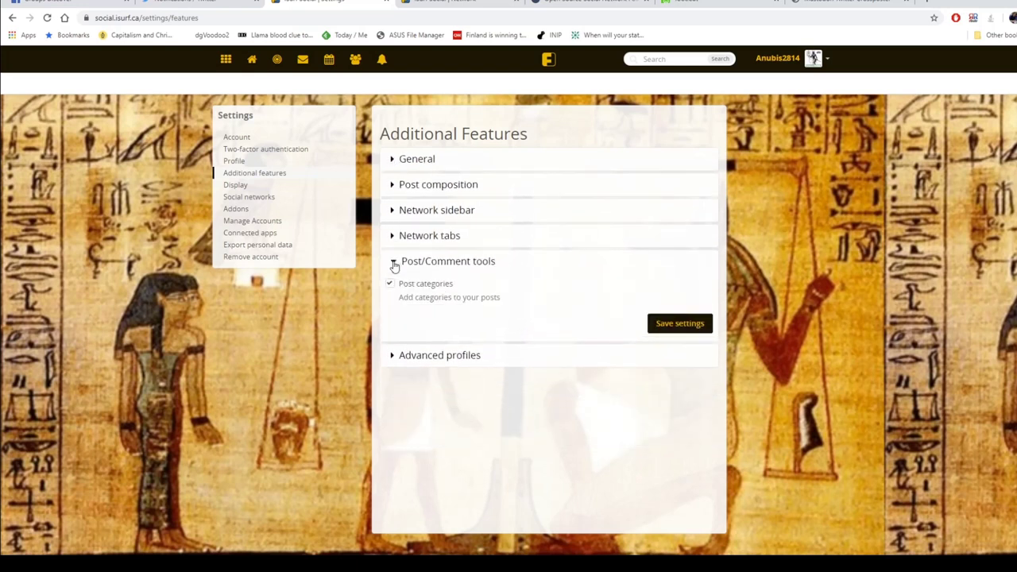
pyautogui.click(393, 264)
# Enable Display membership date under Advanced profiles, save, and move on to Display settings
pyautogui.click(392, 290)
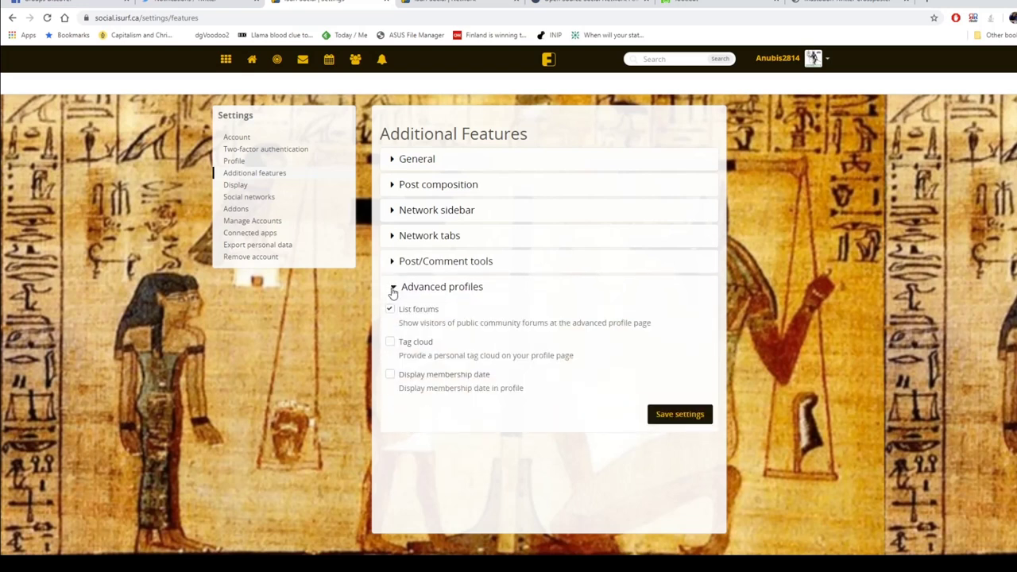
pyautogui.click(392, 288)
pyautogui.click(392, 289)
pyautogui.click(388, 375)
pyautogui.click(665, 414)
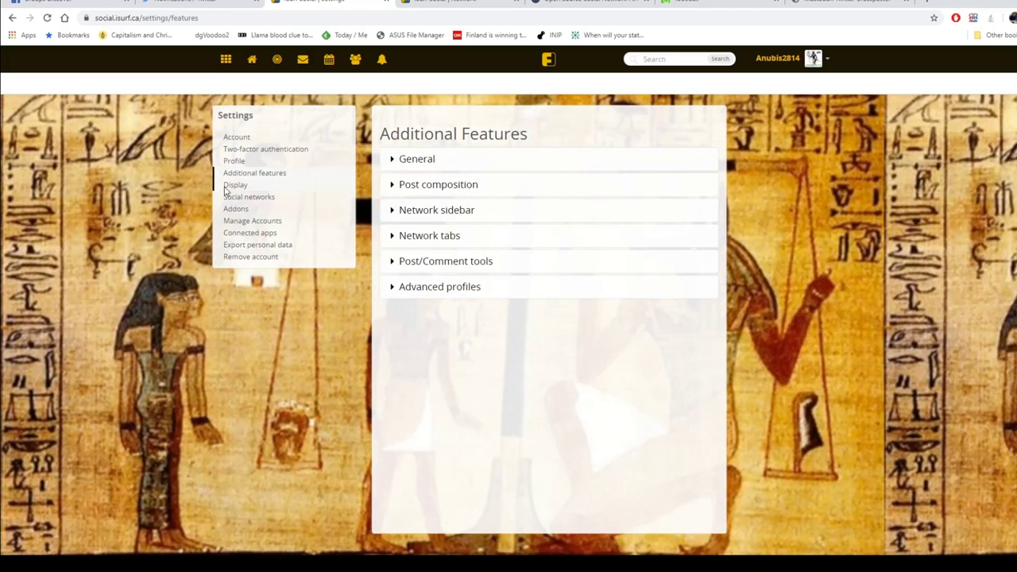
pyautogui.click(235, 187)
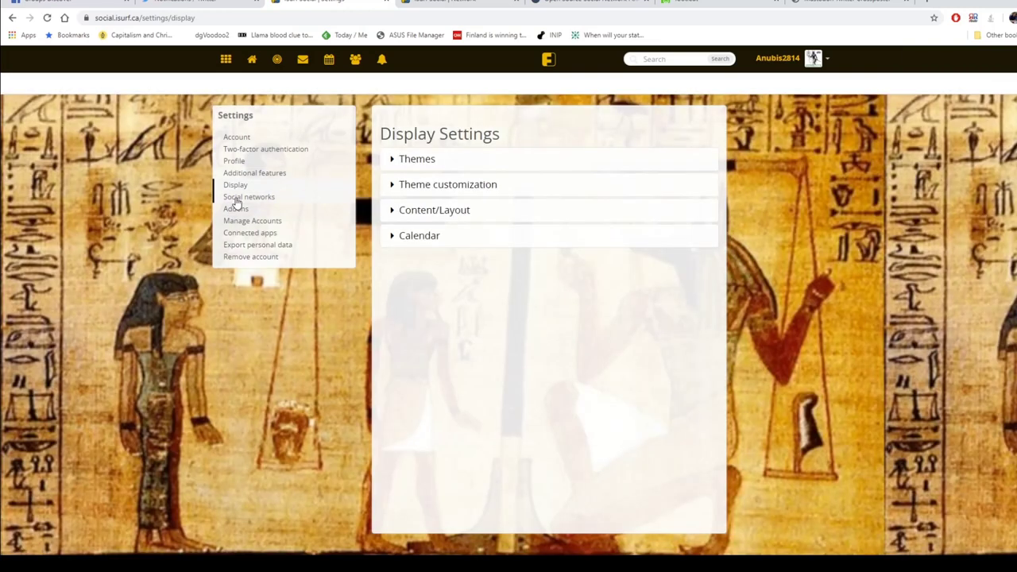
# Pass through Social networks to Addons, view the empty Advanced Content Filter page, then go back
pyautogui.click(236, 199)
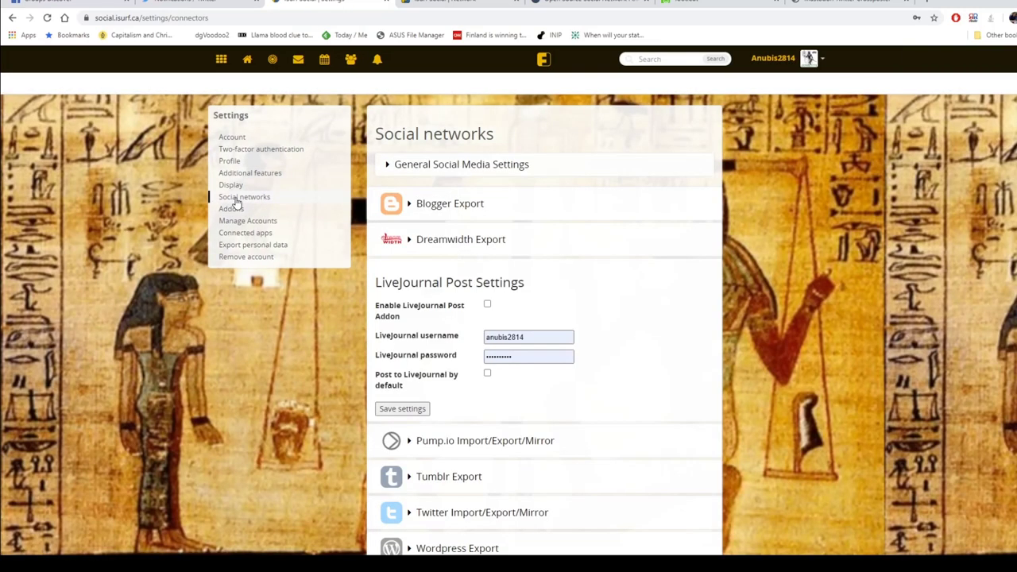
pyautogui.click(231, 209)
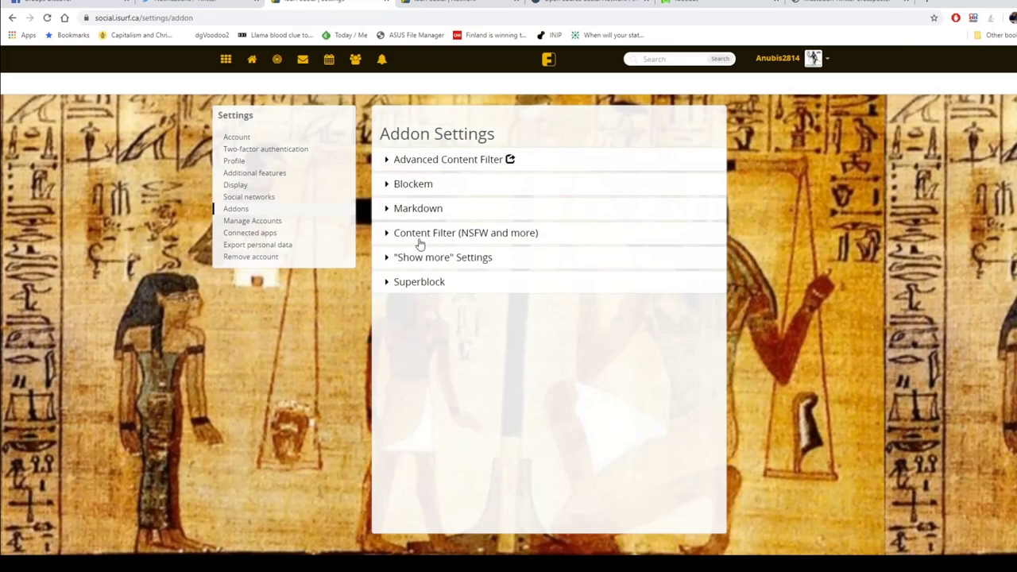
pyautogui.click(390, 161)
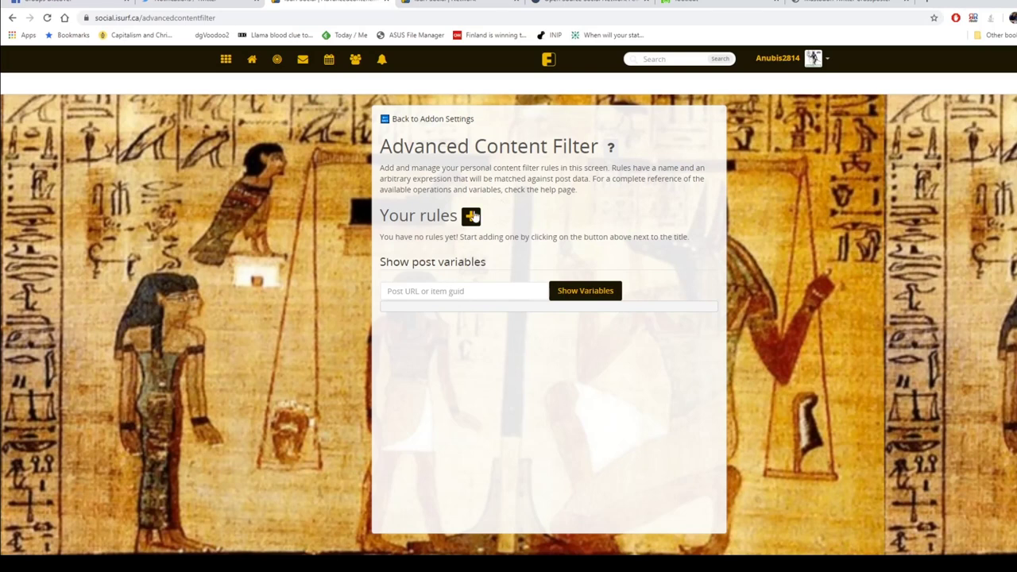
pyautogui.click(12, 19)
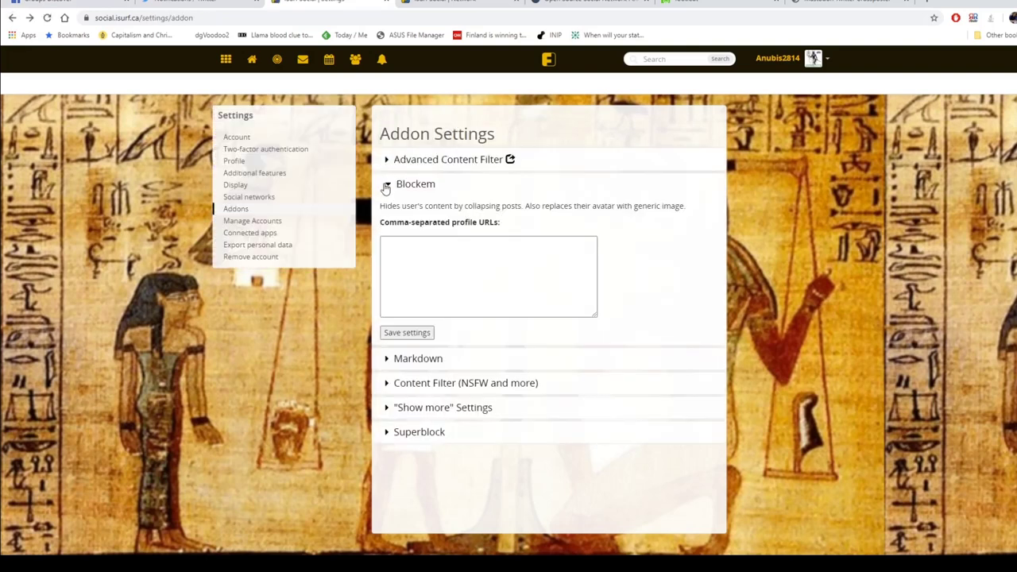
pyautogui.click(386, 184)
pyautogui.click(386, 209)
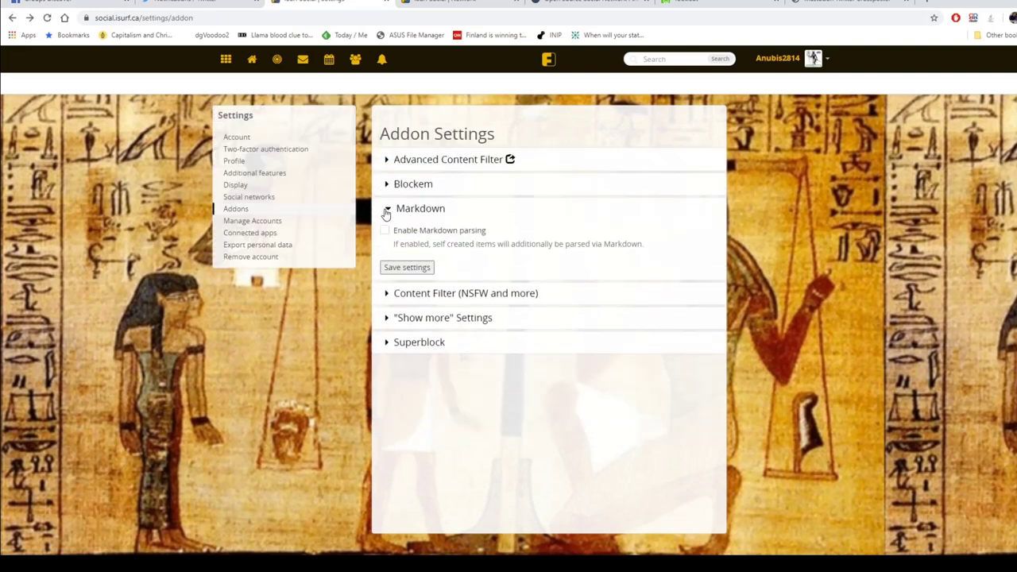
pyautogui.click(386, 211)
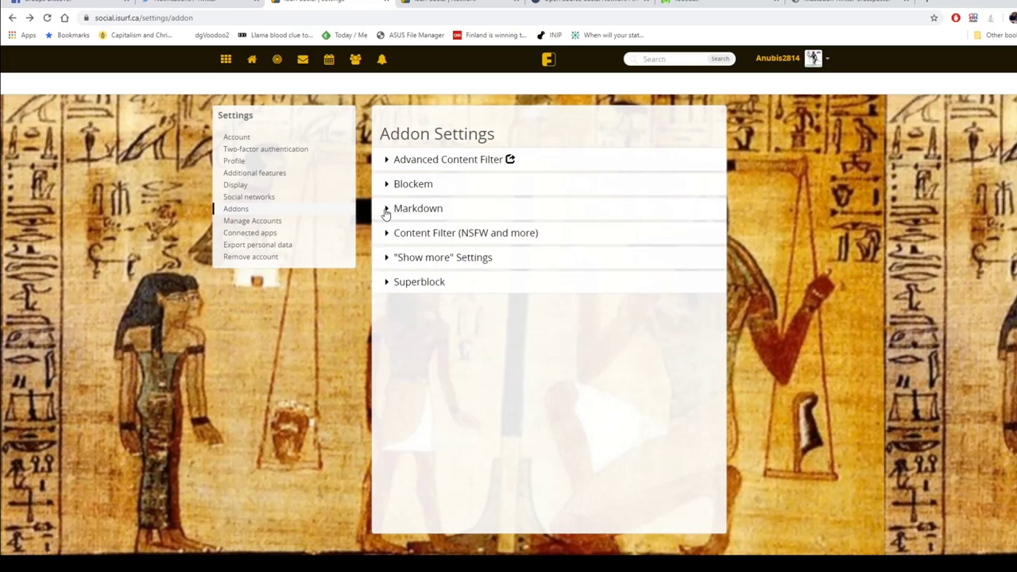
pyautogui.click(386, 235)
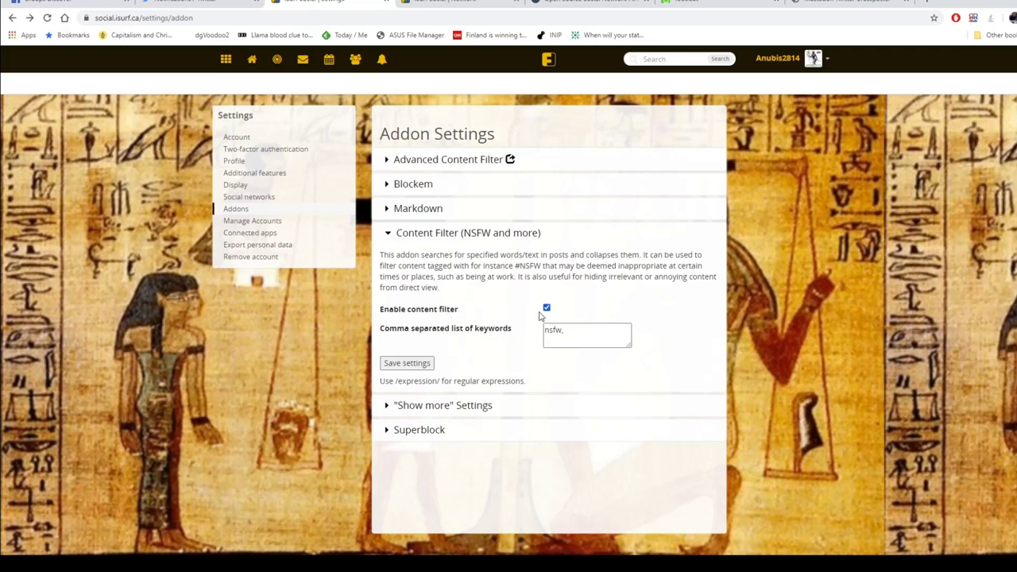
pyautogui.click(387, 233)
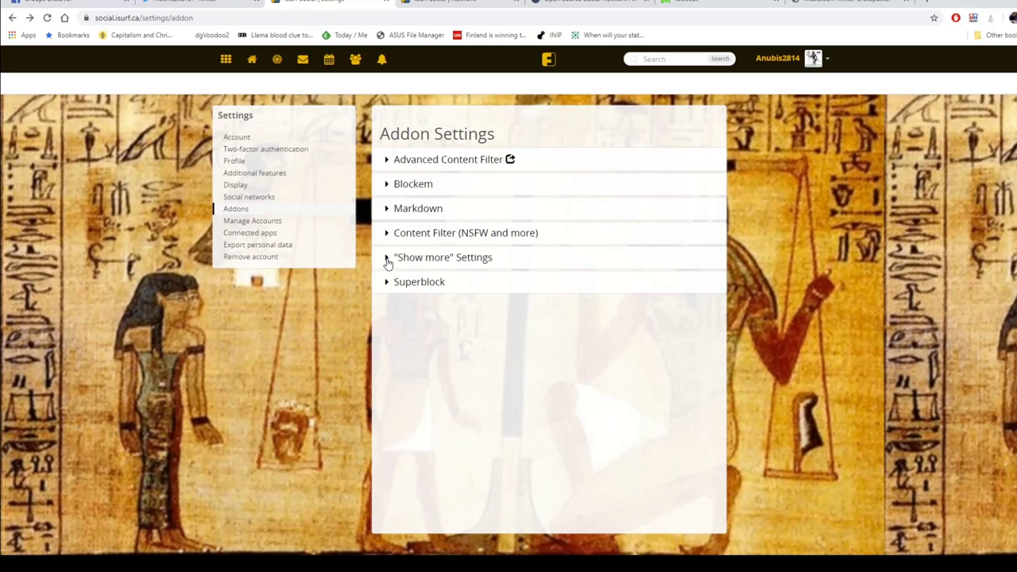
pyautogui.click(387, 259)
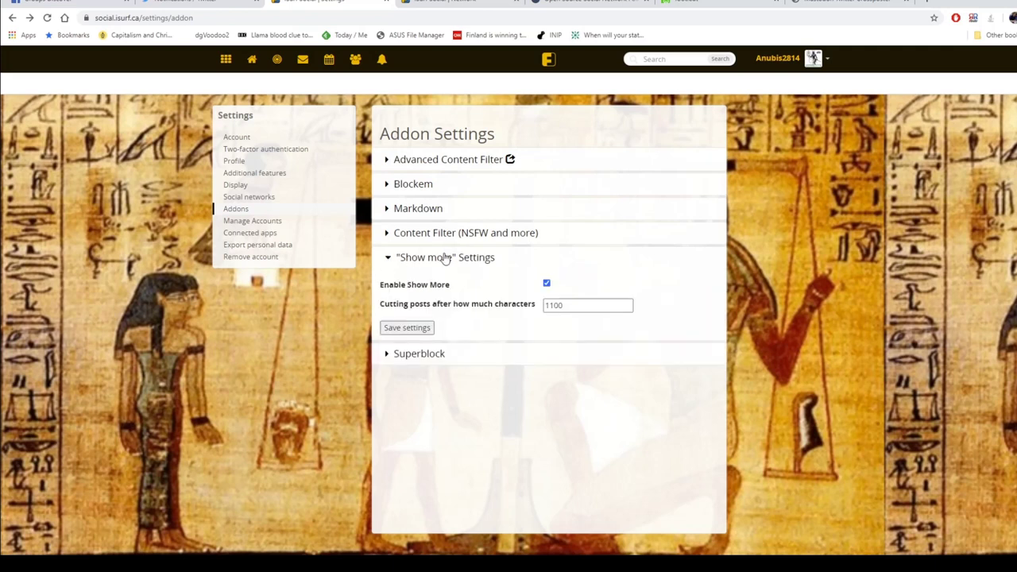
pyautogui.click(406, 327)
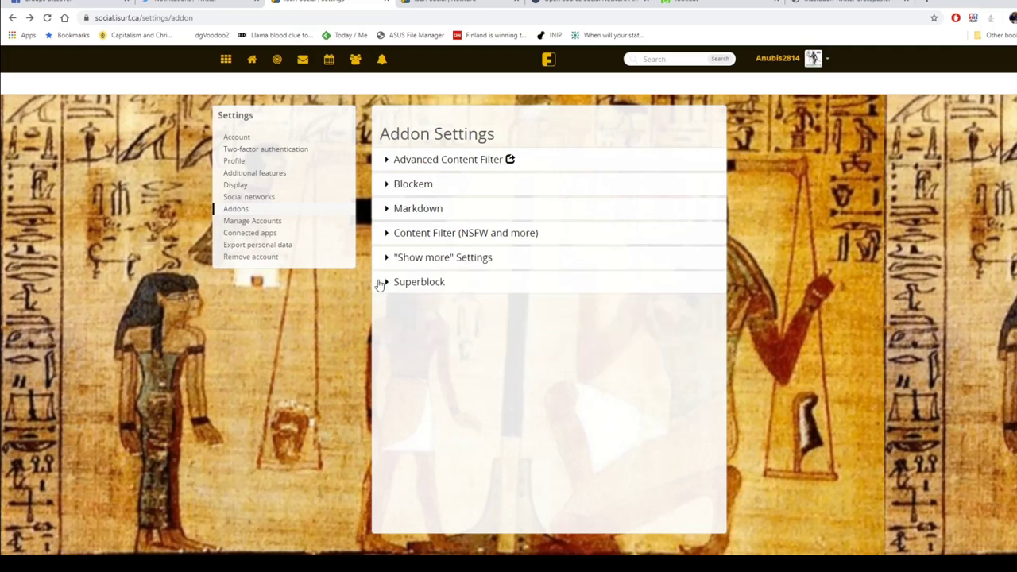